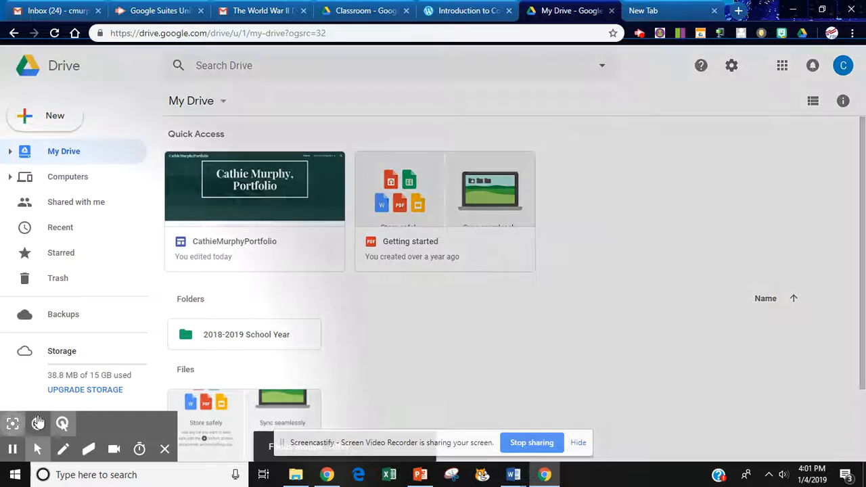
# Open the Google Forms folder inside 2018-2019 School Year, Intro to Computers, Unit 1.
pyautogui.doubleClick(235, 338)
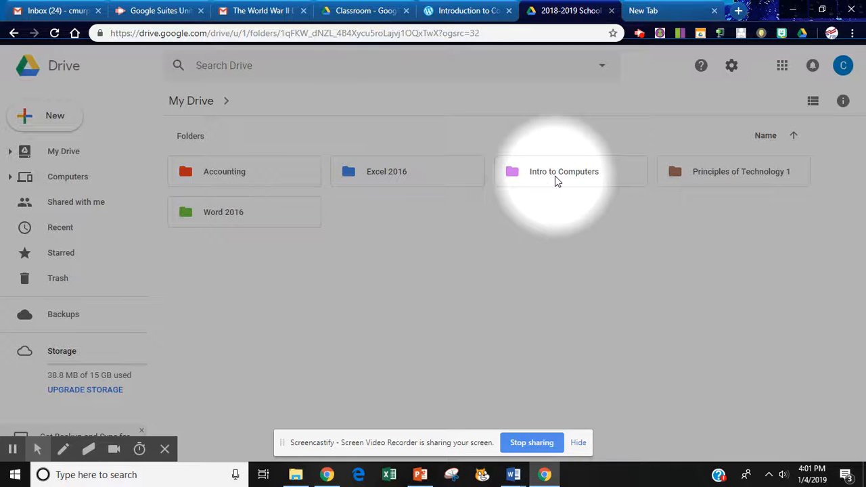
pyautogui.doubleClick(555, 176)
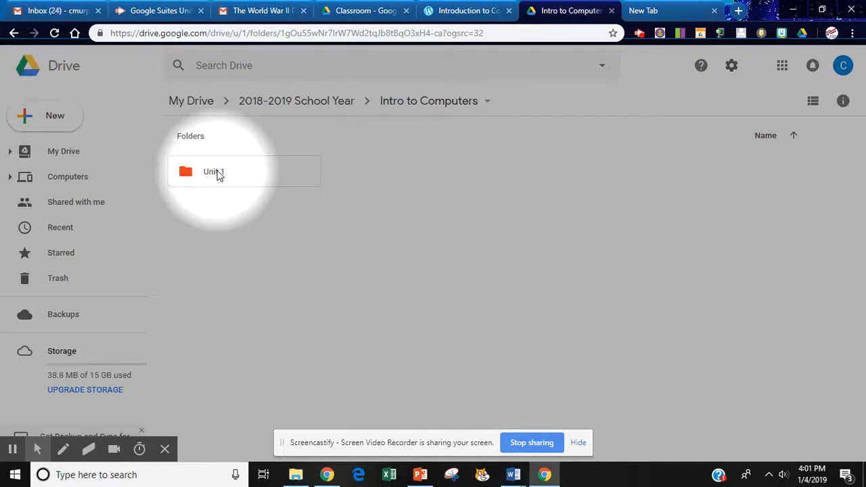
pyautogui.doubleClick(214, 175)
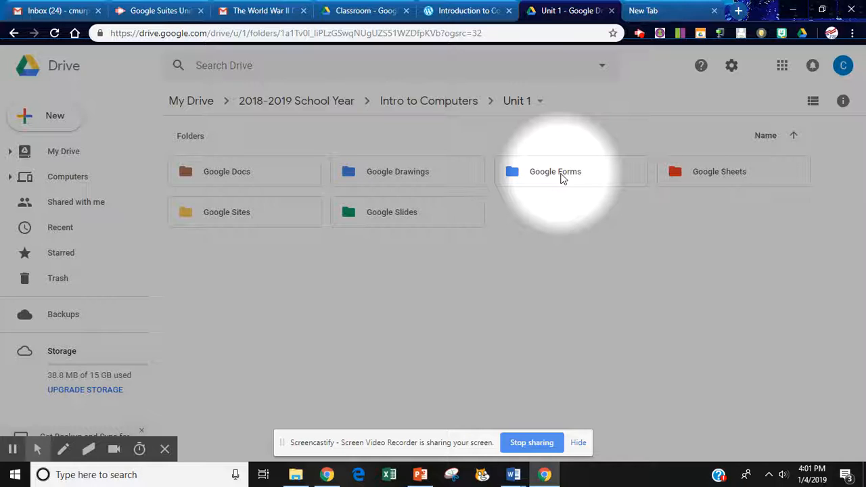
pyautogui.doubleClick(561, 178)
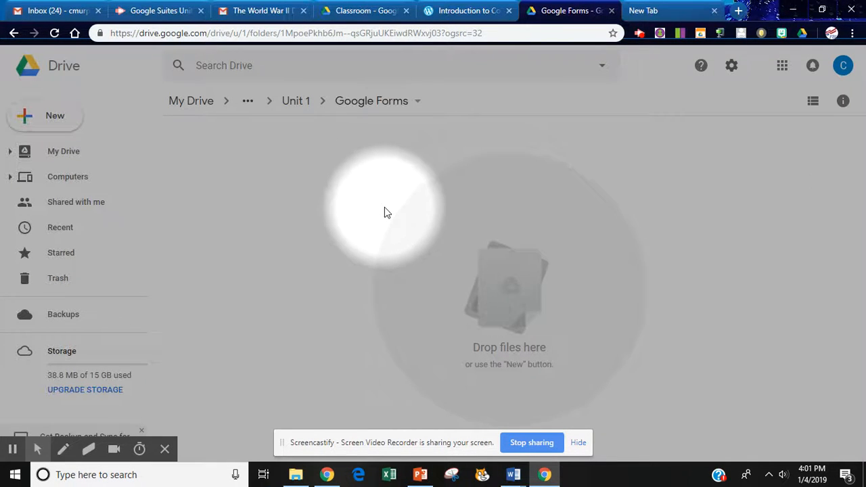
# Create a new blank Google Form in the Google Forms folder.
pyautogui.rightClick(287, 173)
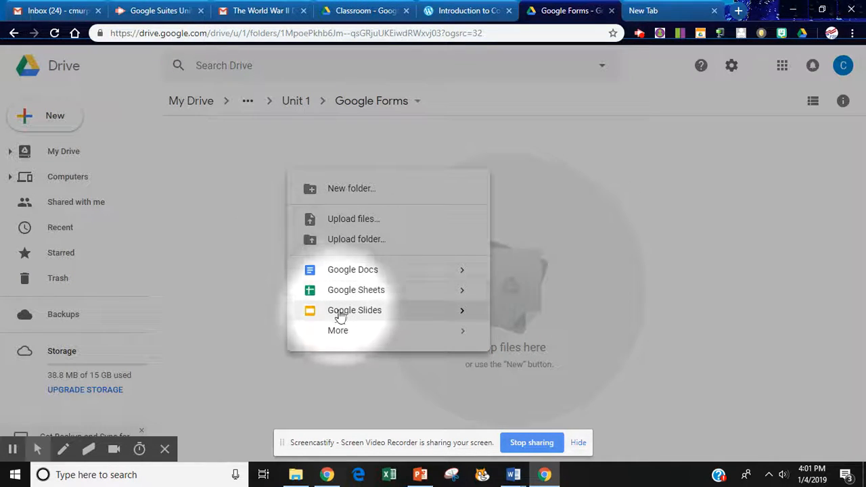
pyautogui.moveTo(339, 332)
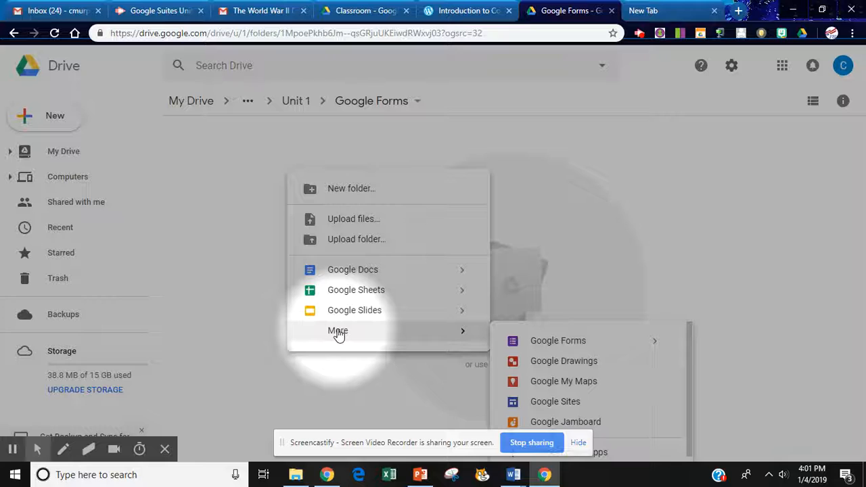
pyautogui.click(559, 343)
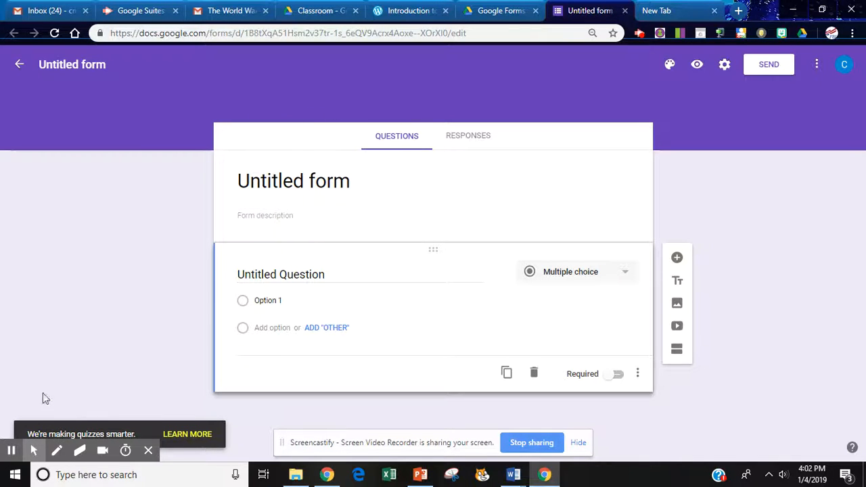
pyautogui.click(11, 431)
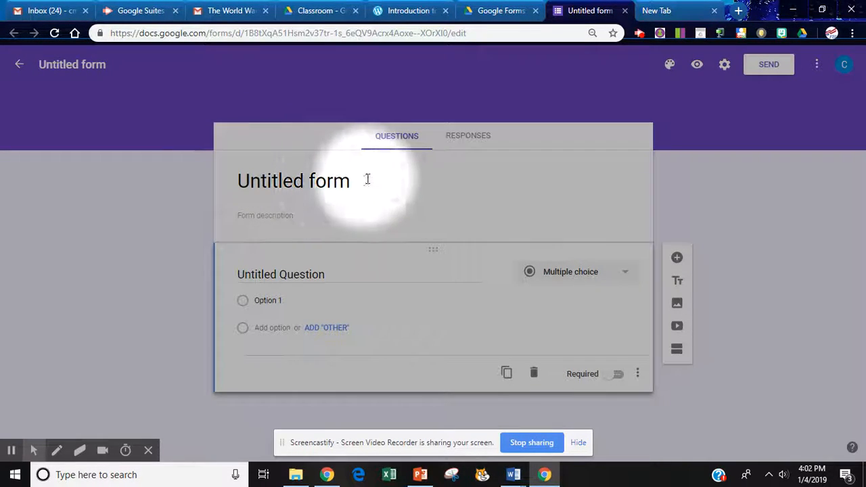
# Name the form and its file "Animal Survey", with the description "Please fill out the survey. When completed, please submit.".
pyautogui.click(279, 181)
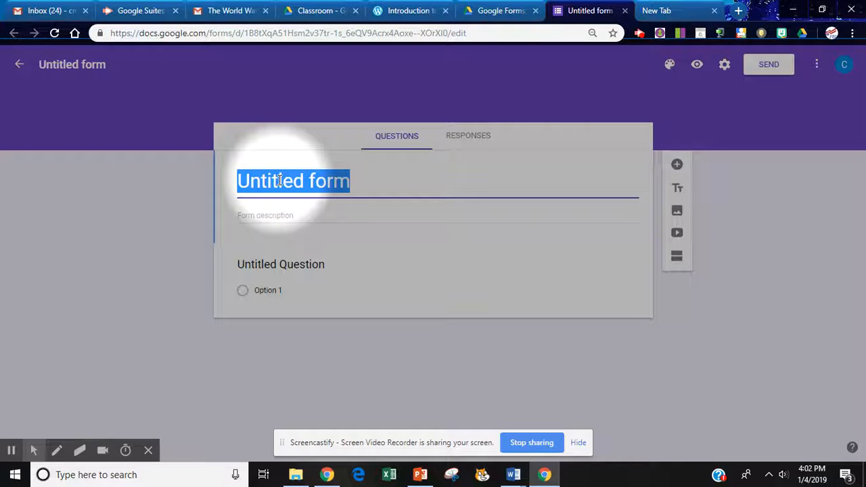
pyautogui.write('Animal Survey')
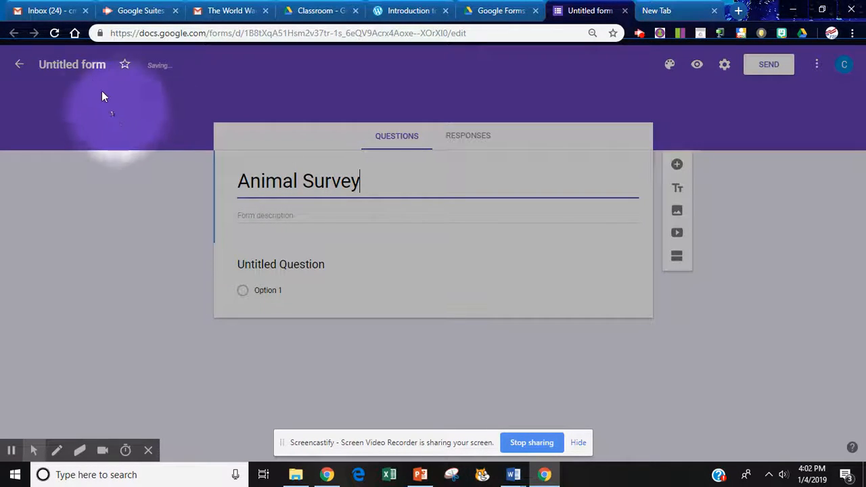
pyautogui.click(85, 62)
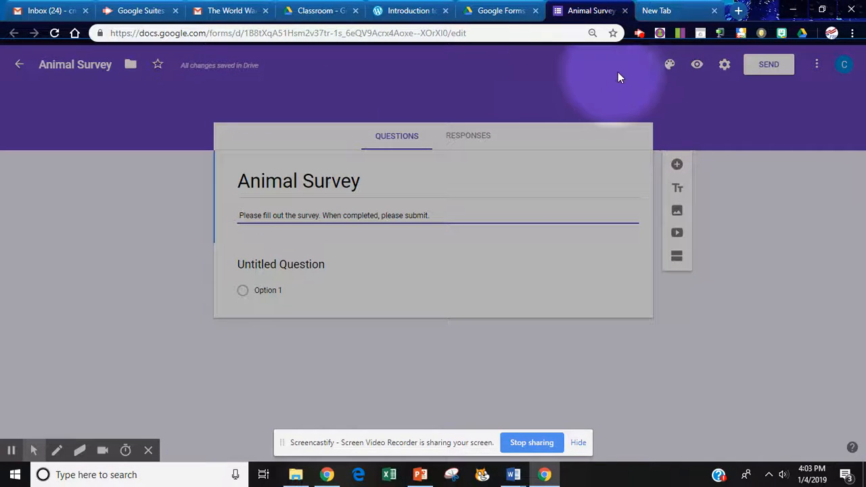
# Preview the Animal Survey form as respondents see it and close the preview.
pyautogui.click(698, 66)
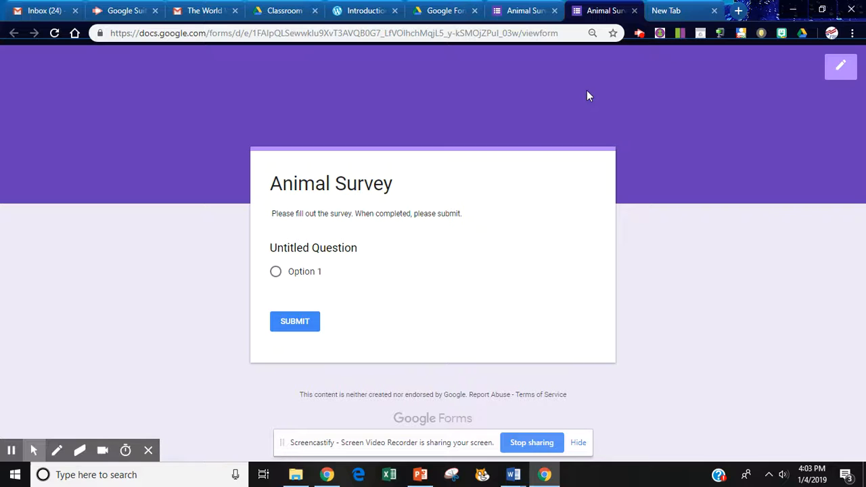
pyautogui.click(634, 10)
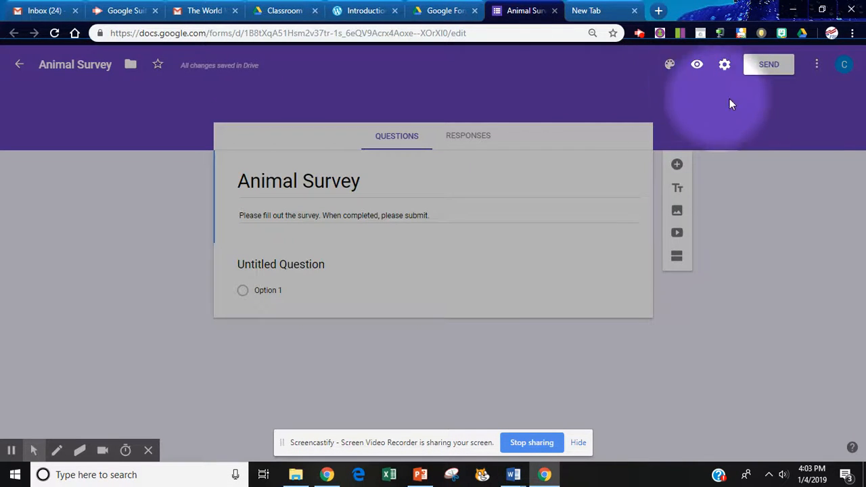
# In the form settings, limit respondents to 1 response and turn on Show progress bar.
pyautogui.click(726, 64)
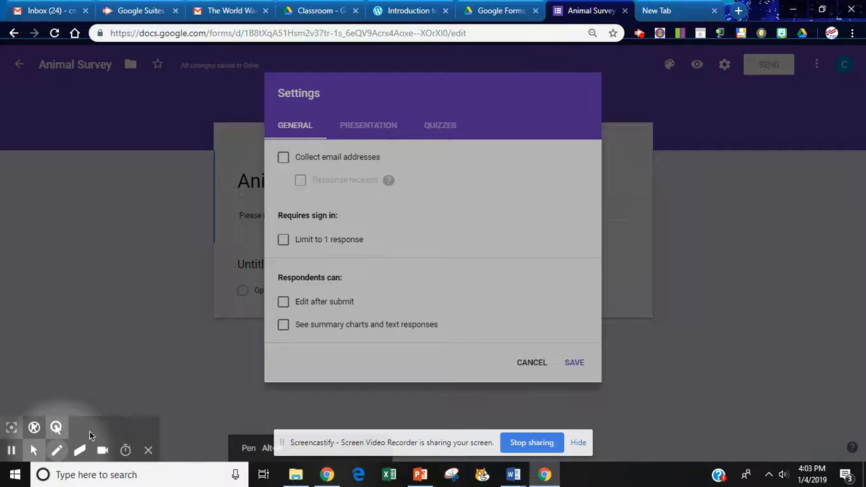
pyautogui.click(57, 450)
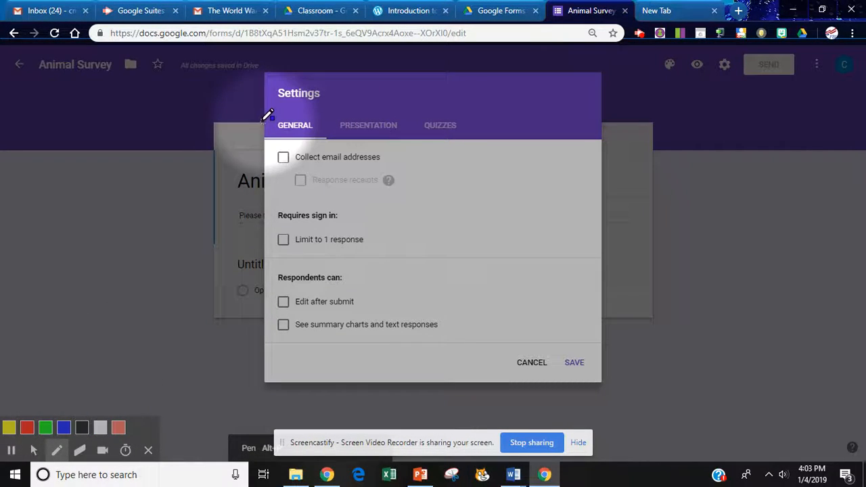
pyautogui.moveTo(268, 117)
pyautogui.mouseDown()
pyautogui.moveTo(384, 99)
pyautogui.moveTo(476, 113)
pyautogui.moveTo(464, 127)
pyautogui.moveTo(339, 141)
pyautogui.moveTo(260, 132)
pyautogui.moveTo(272, 110)
pyautogui.mouseUp()
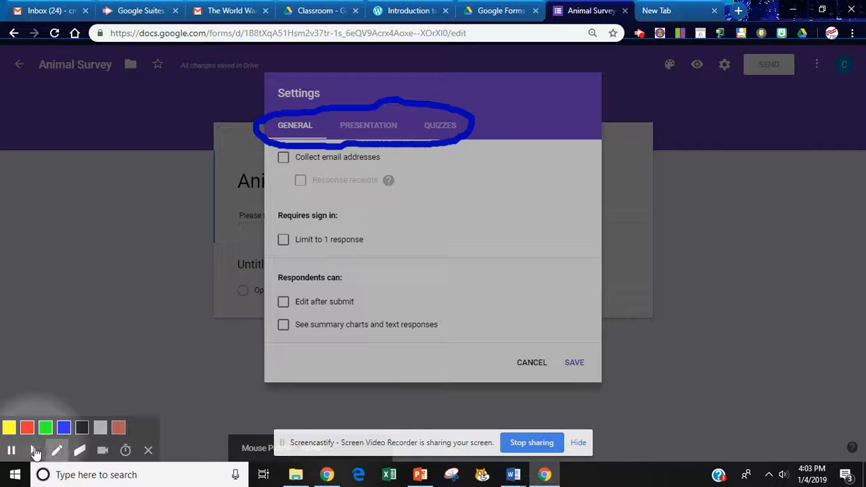
pyautogui.click(35, 452)
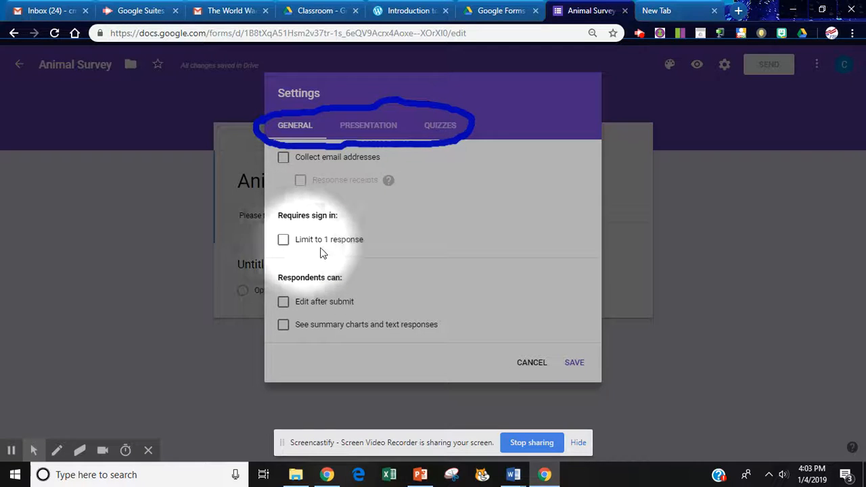
pyautogui.click(283, 241)
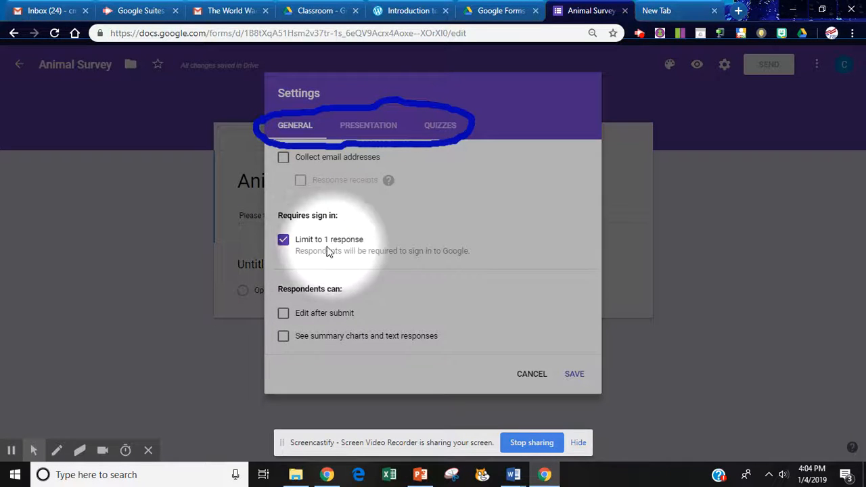
pyautogui.click(372, 130)
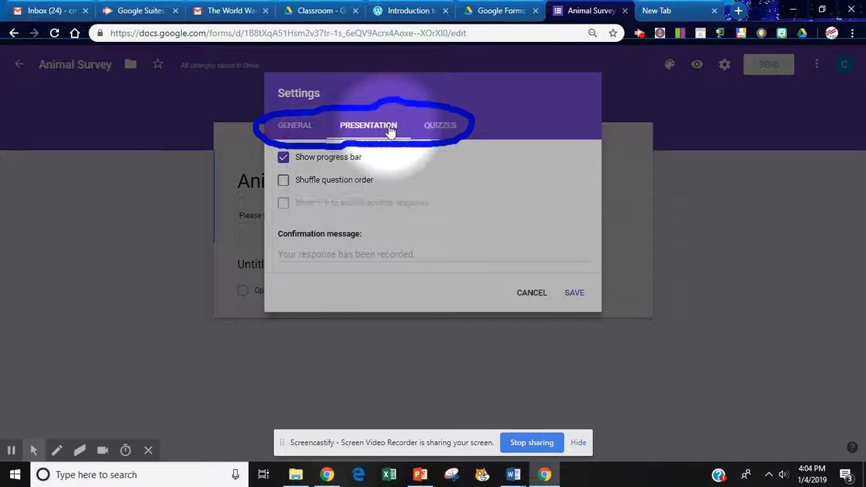
# Try the Make this a quiz option, switch it back off, and save the form settings.
pyautogui.click(443, 129)
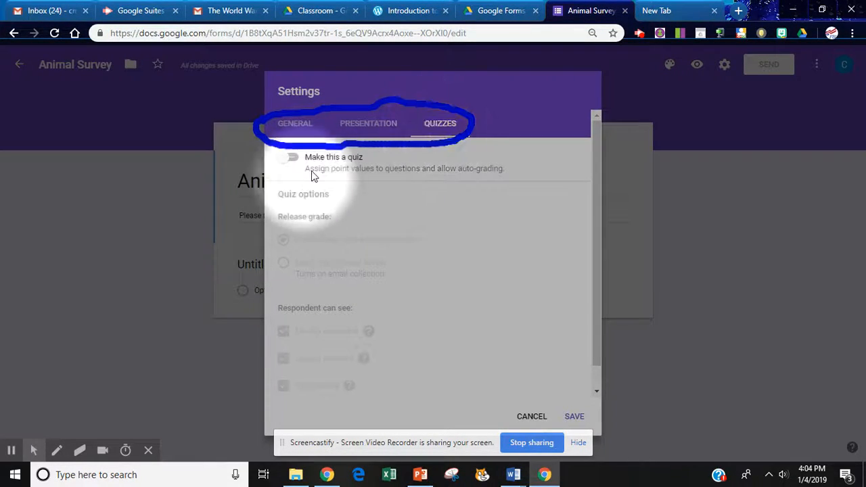
pyautogui.click(290, 158)
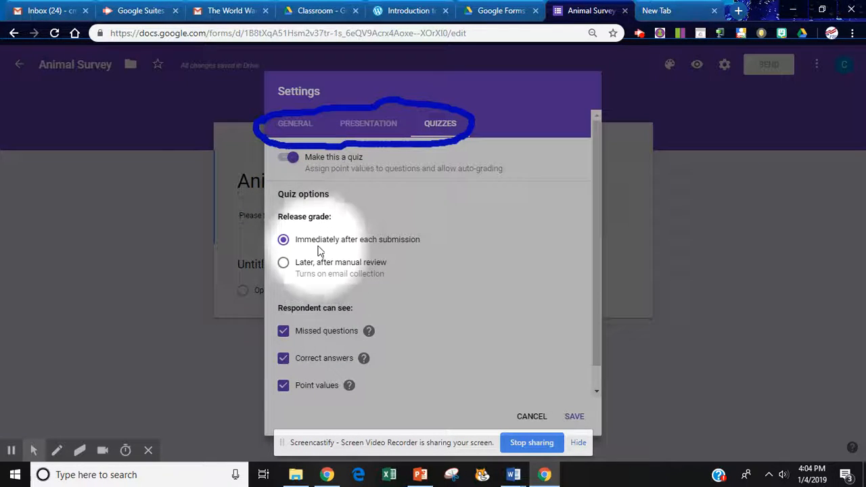
pyautogui.click(293, 160)
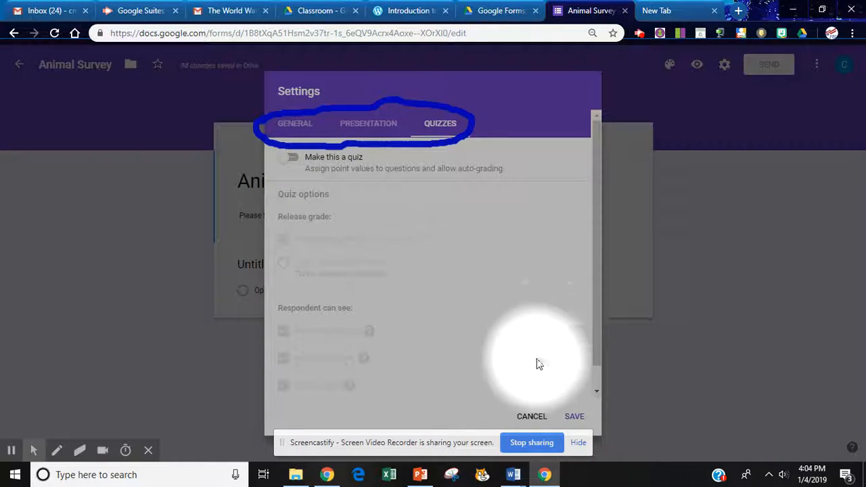
pyautogui.click(577, 418)
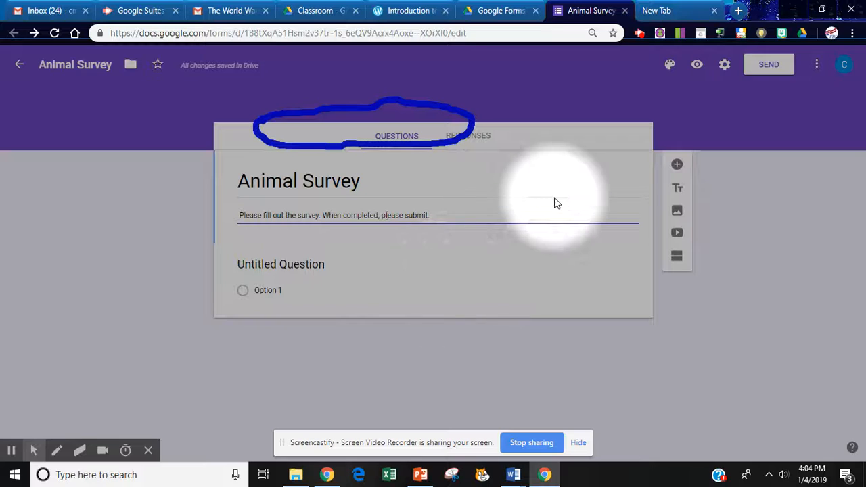
# Add a multiple choice question reading "What is your favorite type of dog?" directly below the form description.
pyautogui.click(678, 166)
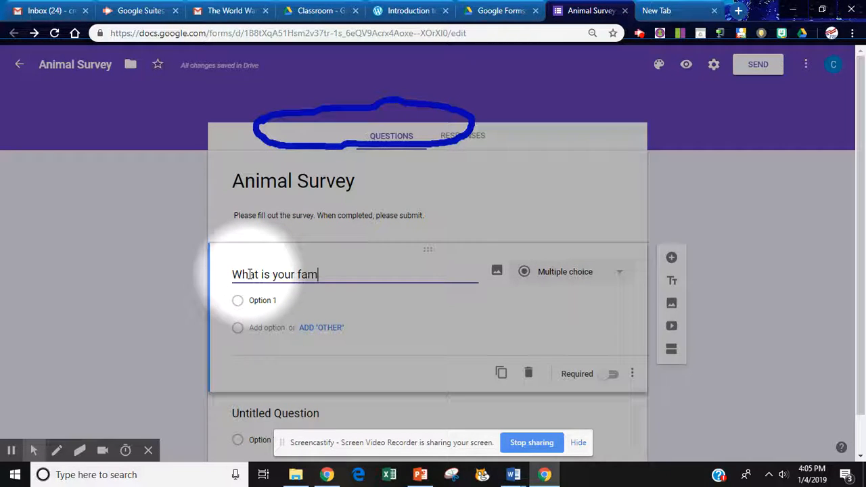
pyautogui.write('ir')
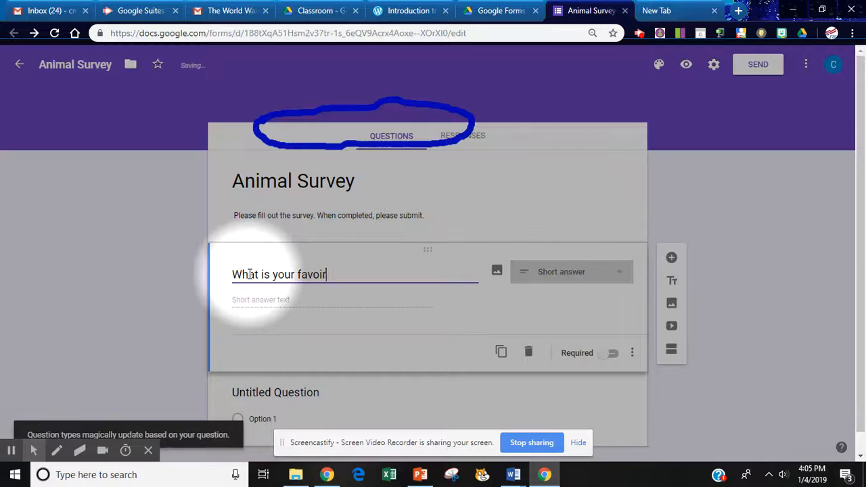
pyautogui.press('BackSpace')
pyautogui.press('BackSpace')
pyautogui.write('rite')
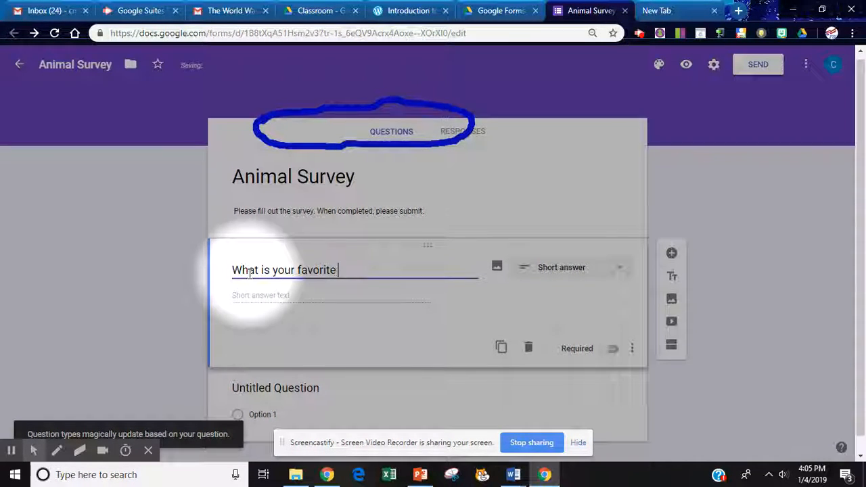
pyautogui.write('rite type of dog?')
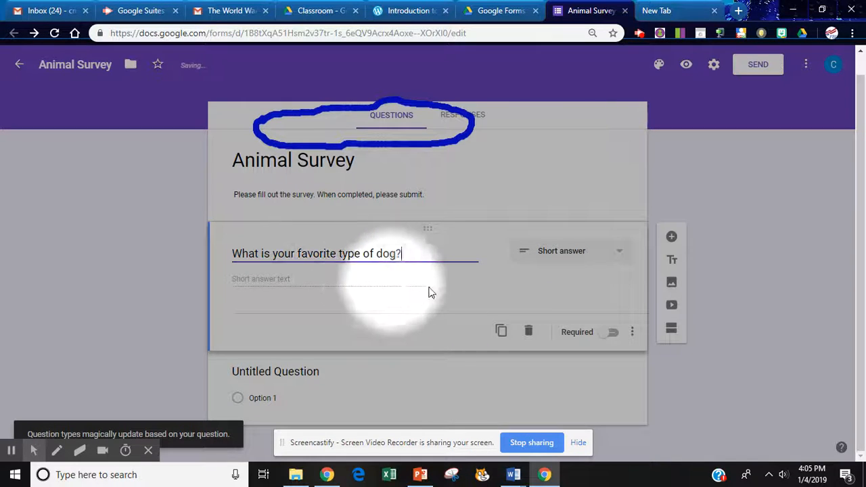
pyautogui.click(619, 251)
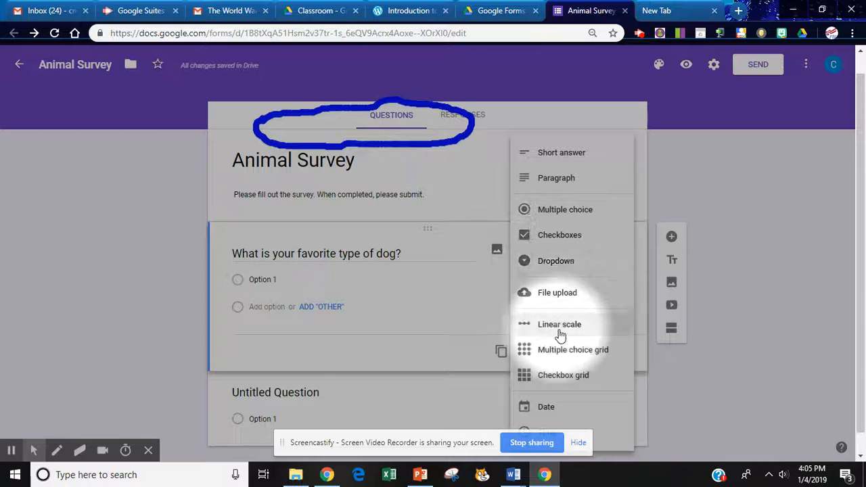
pyautogui.click(561, 209)
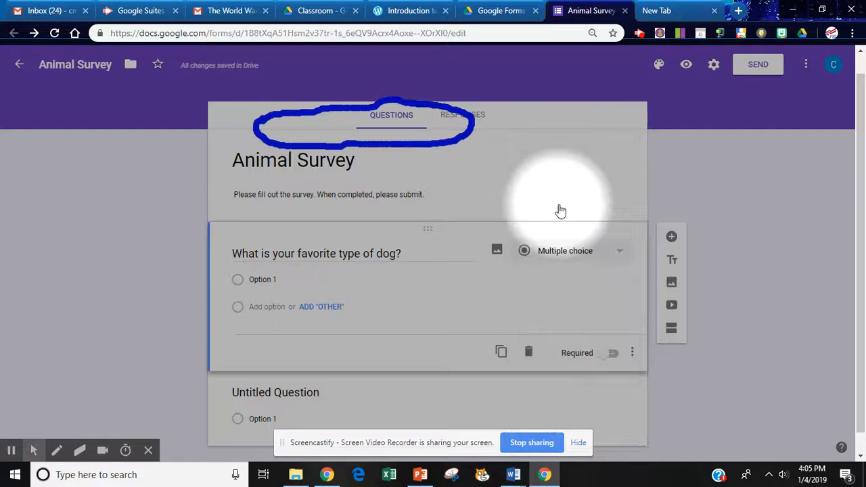
# Give the dog question the options German Shepherd, Collie, Poodle and Irish Setter, and make it required.
pyautogui.click(283, 280)
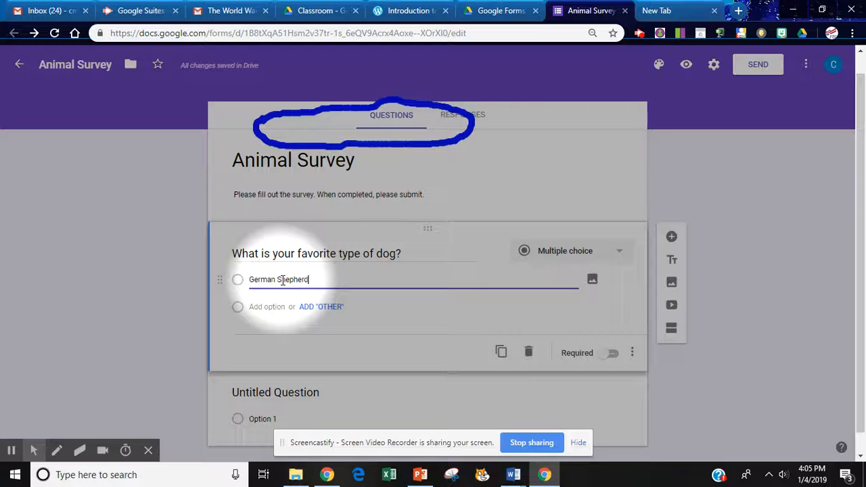
pyautogui.click(267, 307)
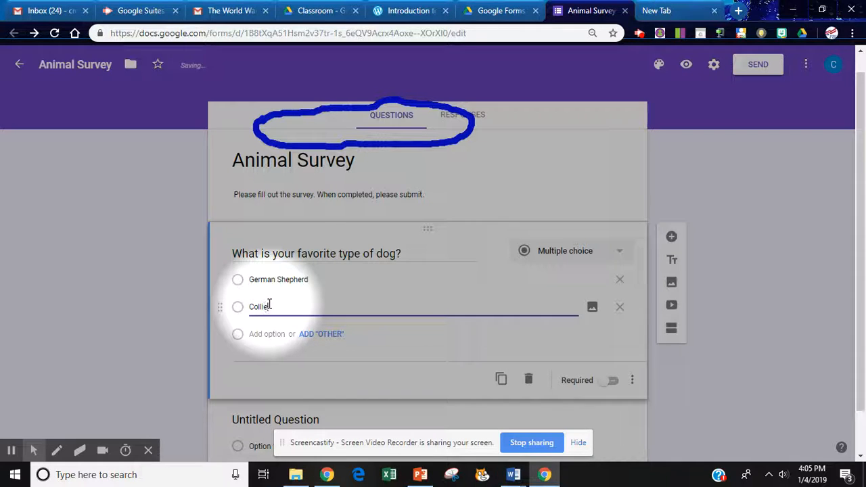
pyautogui.click(265, 334)
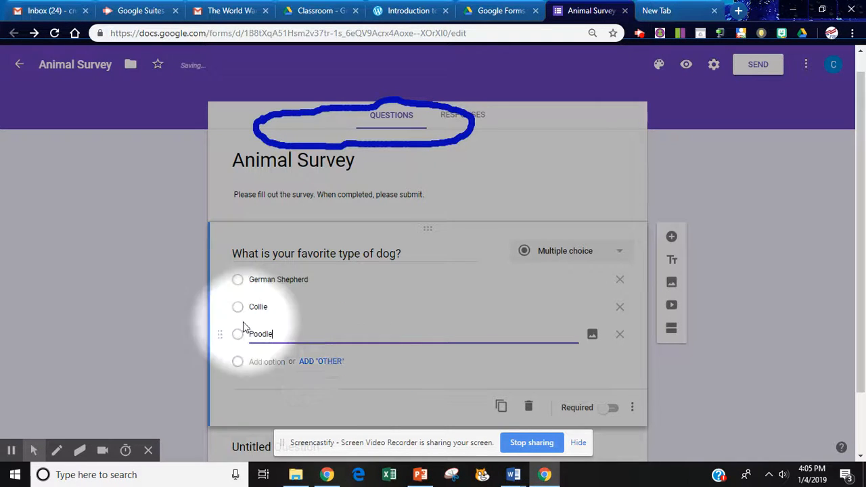
pyautogui.click(257, 361)
pyautogui.write('Irish Setter')
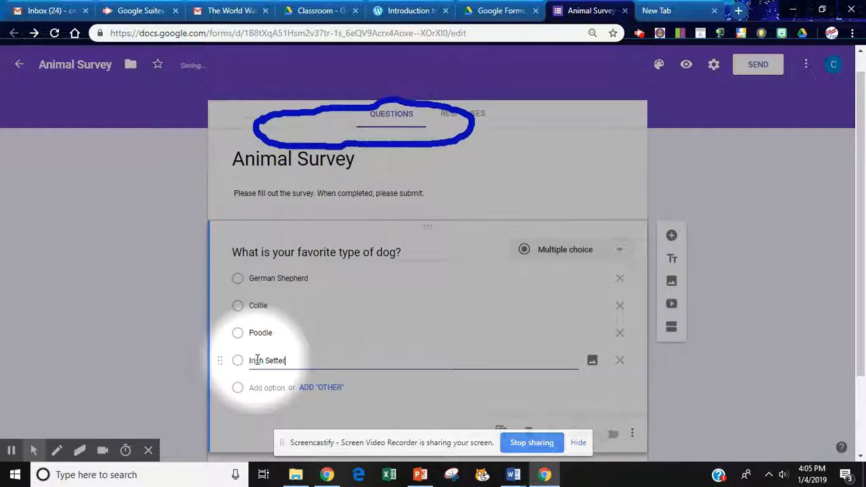
pyautogui.moveTo(861, 246); pyautogui.dragTo(863, 365)
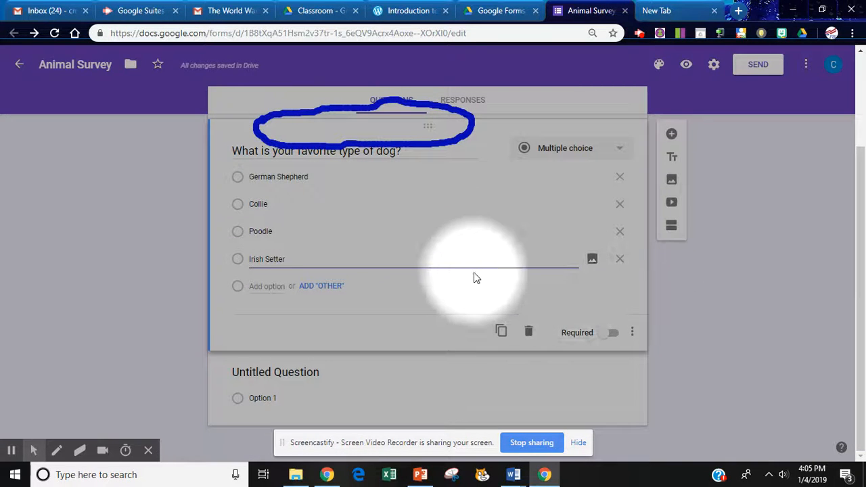
pyautogui.click(611, 335)
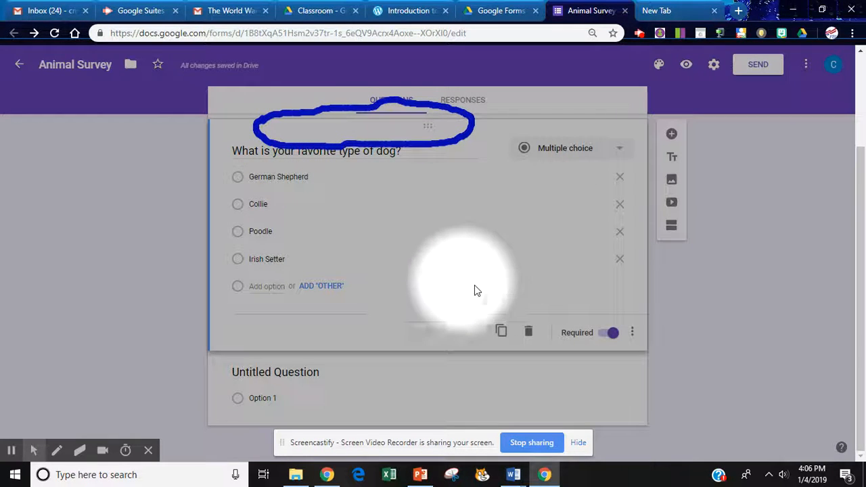
# Duplicate the dog question and reword the copy as "What is your favorite type of cat?".
pyautogui.click(502, 331)
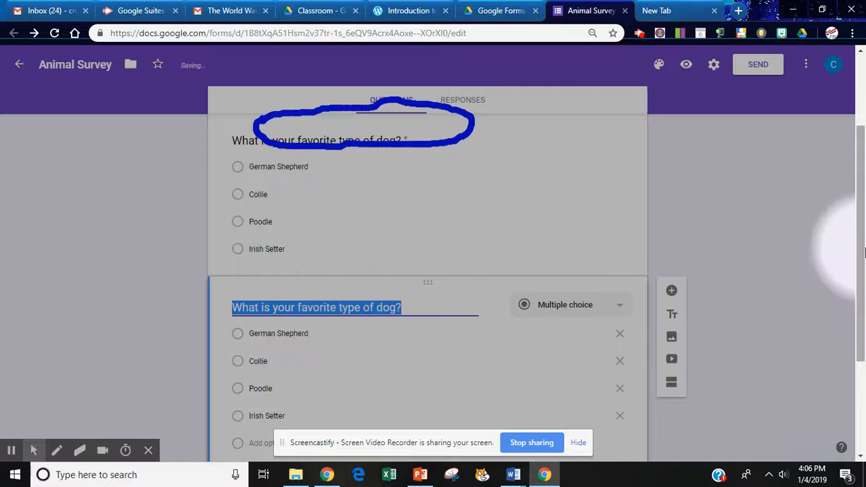
pyautogui.click(346, 306)
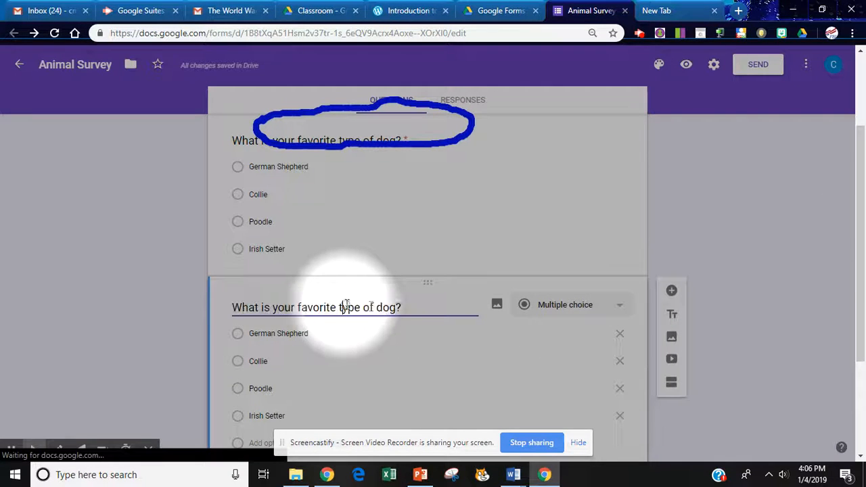
pyautogui.doubleClick(385, 307)
pyautogui.write('cat')
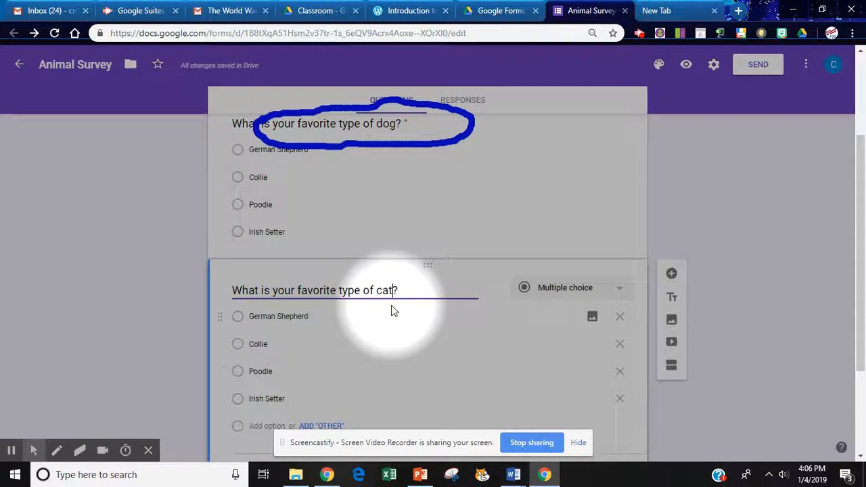
# Replace the cat question's options with Calico, Persian, Long Hair and Short Hair.
pyautogui.moveTo(857, 243); pyautogui.dragTo(863, 318)
pyautogui.click(279, 218)
pyautogui.tripleClick(278, 217)
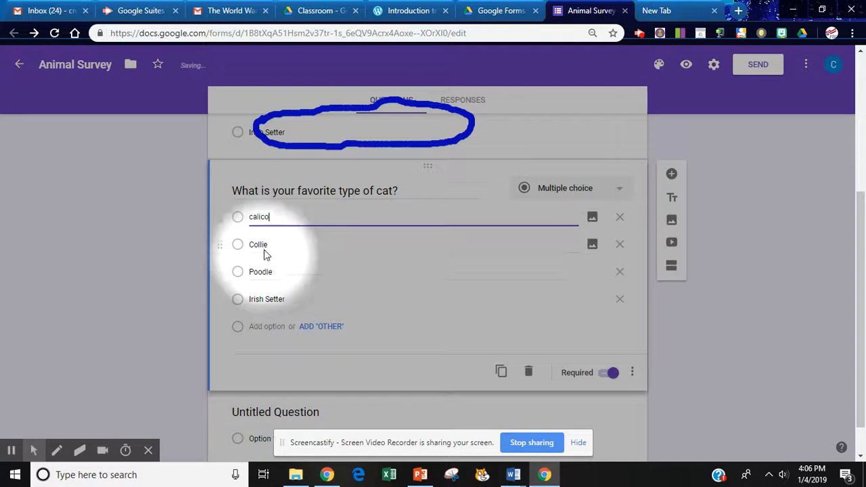
pyautogui.doubleClick(261, 245)
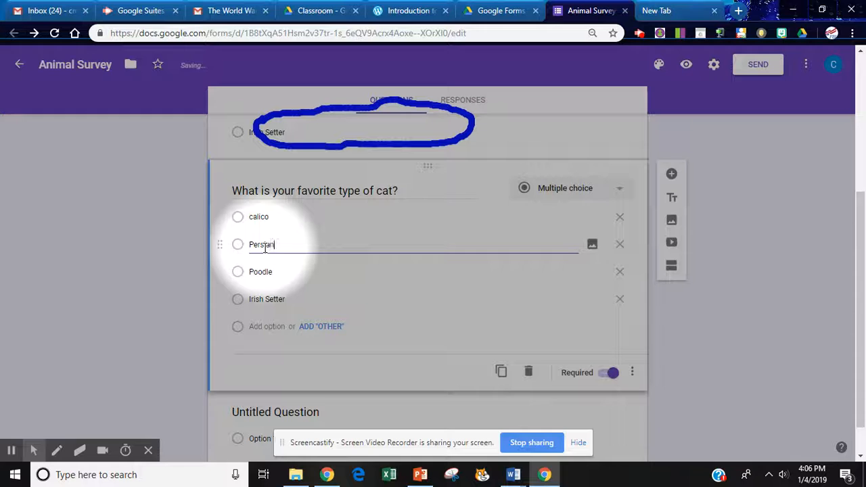
pyautogui.doubleClick(263, 218)
pyautogui.write('Cl')
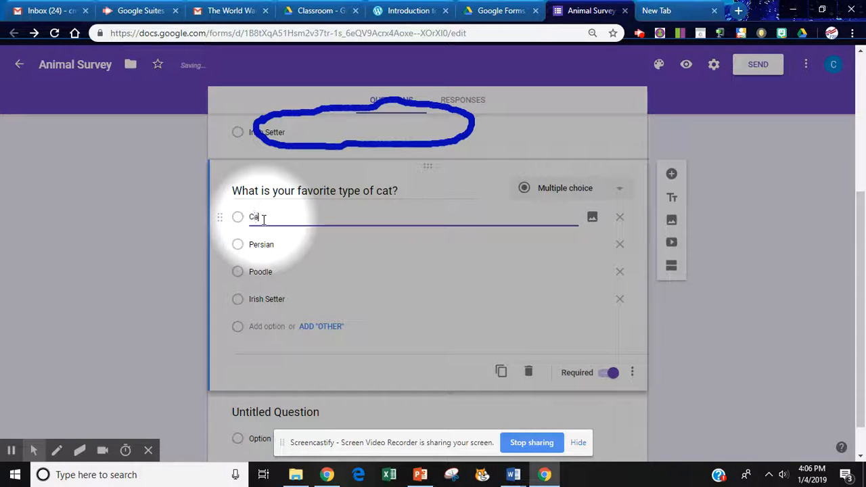
pyautogui.doubleClick(263, 270)
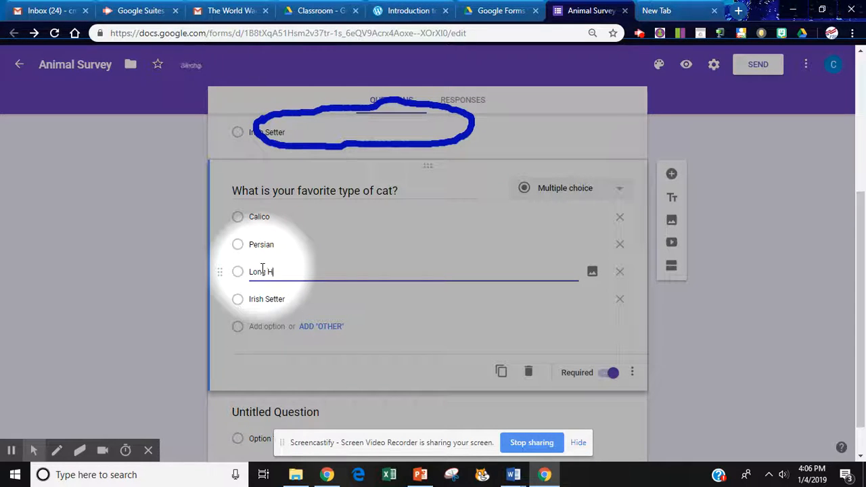
pyautogui.click(267, 298)
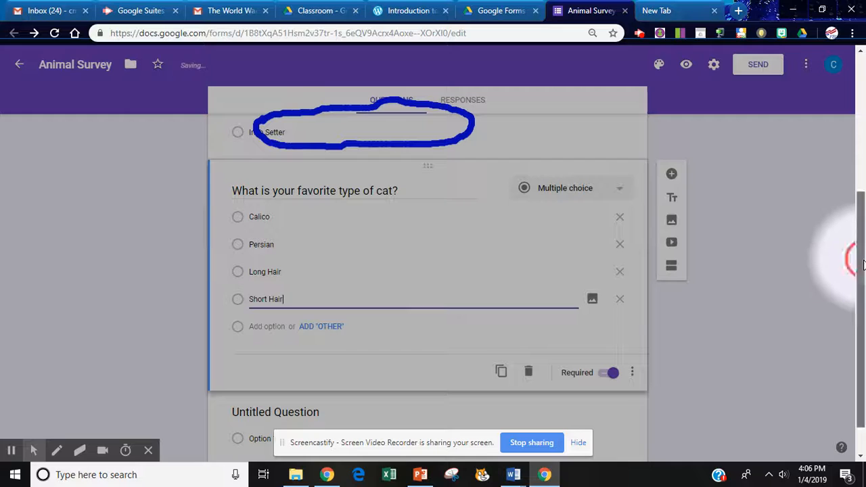
# Reword the untitled question at the end as "What is you favorite type of cow?" and delete that question.
pyautogui.scroll(-1, 850, 257)
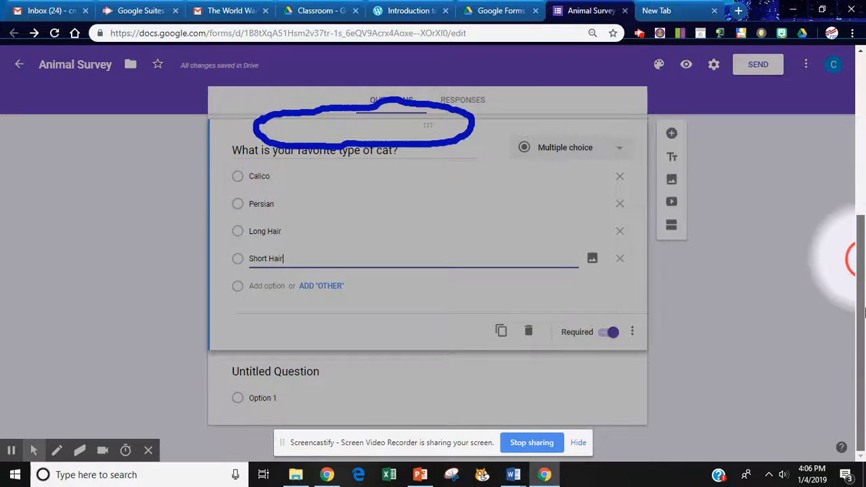
pyautogui.click(286, 371)
pyautogui.write('W')
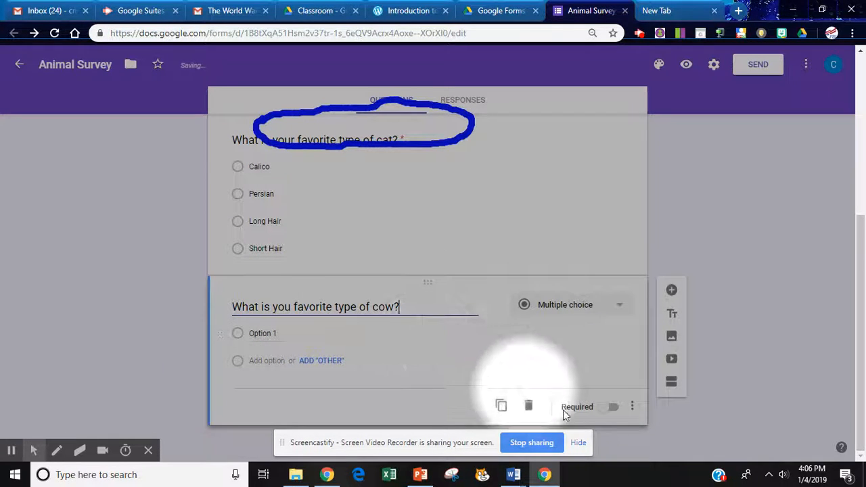
pyautogui.click(530, 407)
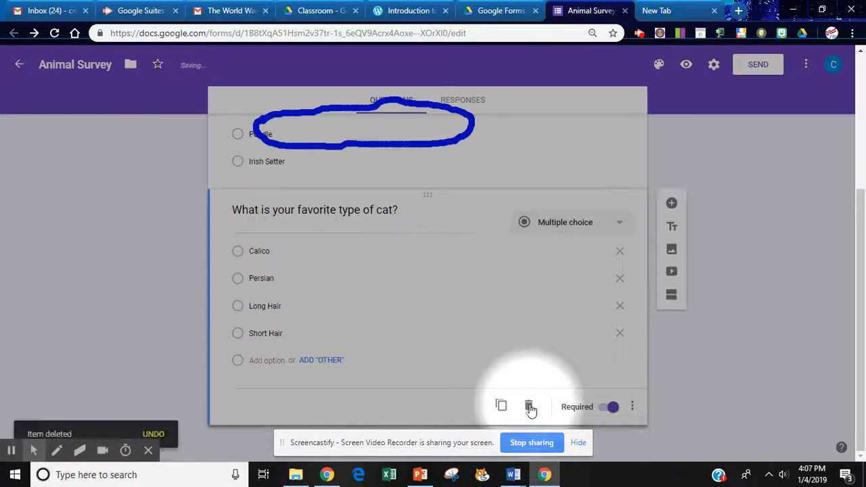
# Preview the form, answer Collie for the dog question and Calico for the cat question, and submit the response.
pyautogui.moveTo(858, 275); pyautogui.dragTo(865, 143)
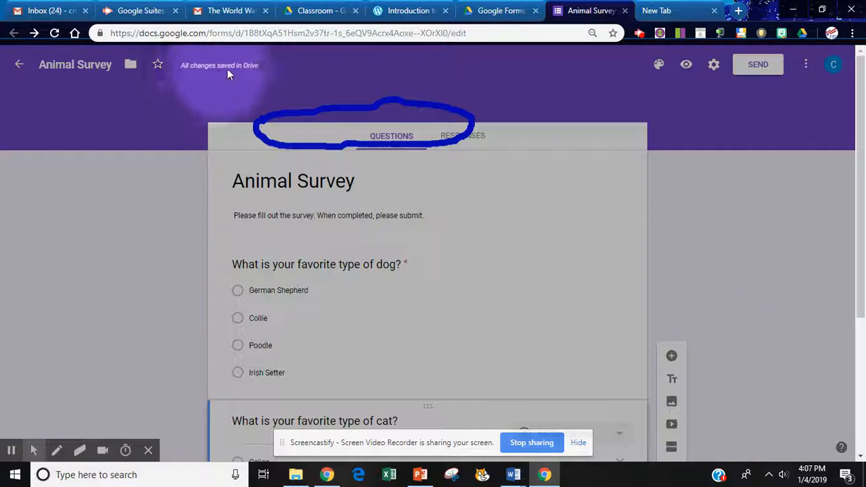
pyautogui.click(689, 65)
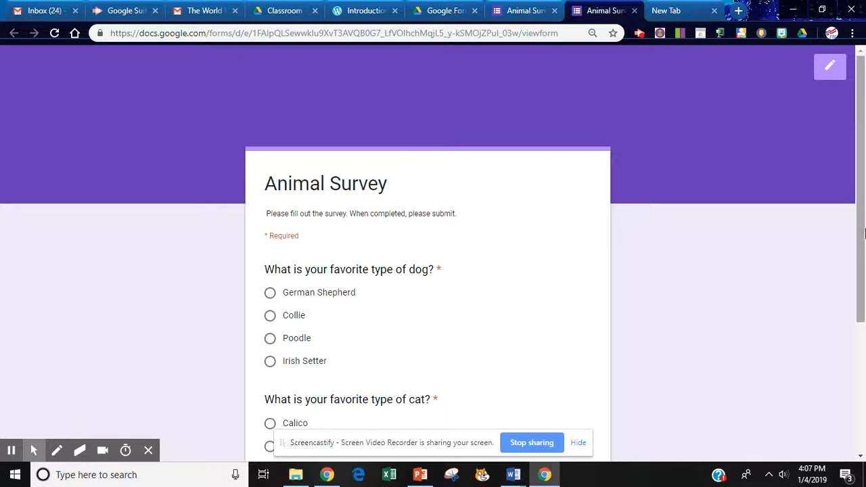
pyautogui.scroll(-2, 856, 234)
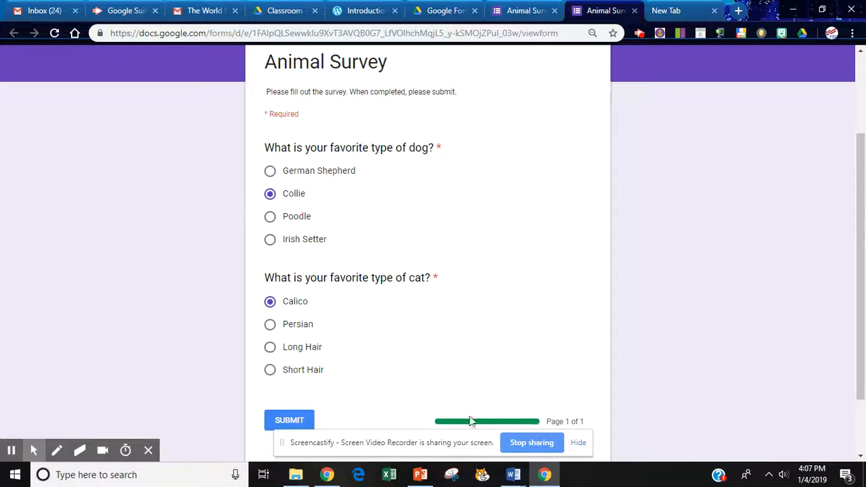
pyautogui.click(296, 420)
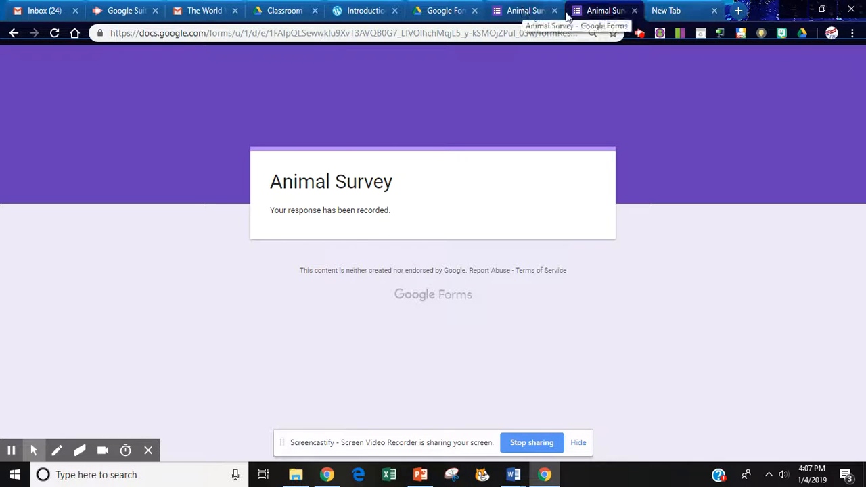
# Close the preview and examine the form's responses in both the summary and individual views.
pyautogui.click(634, 11)
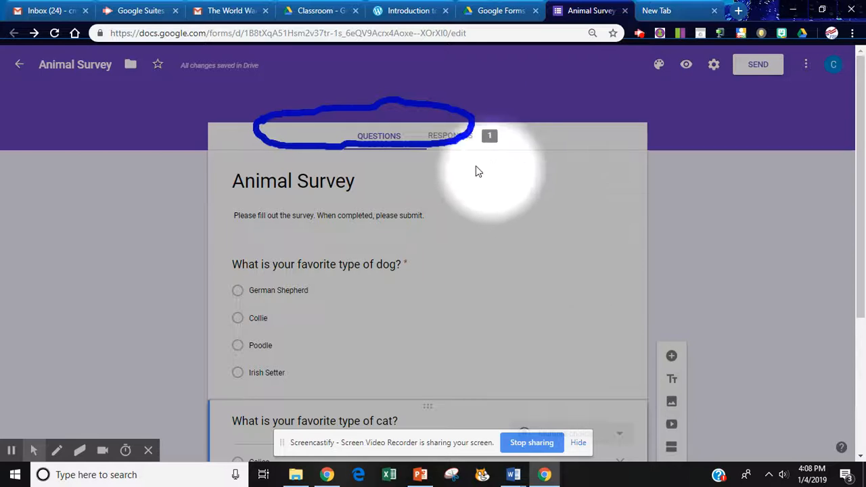
pyautogui.click(456, 135)
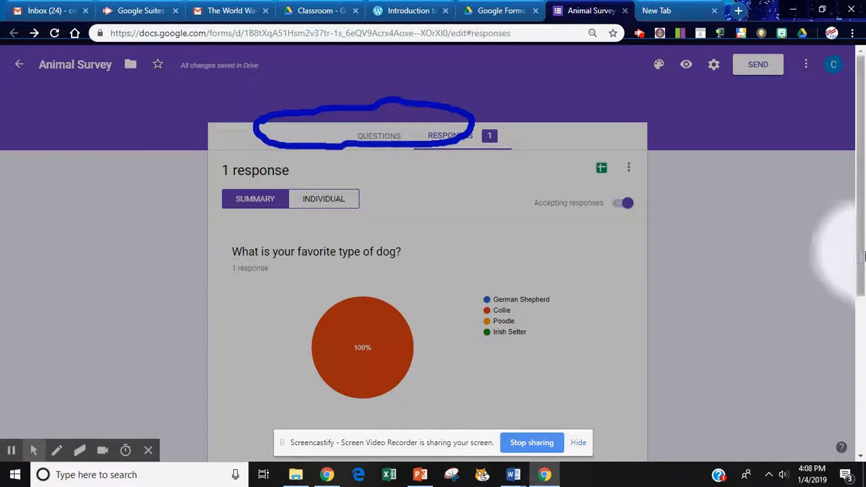
pyautogui.moveTo(858, 255)
pyautogui.mouseDown()
pyautogui.moveTo(864, 420)
pyautogui.moveTo(857, 235)
pyautogui.mouseUp()
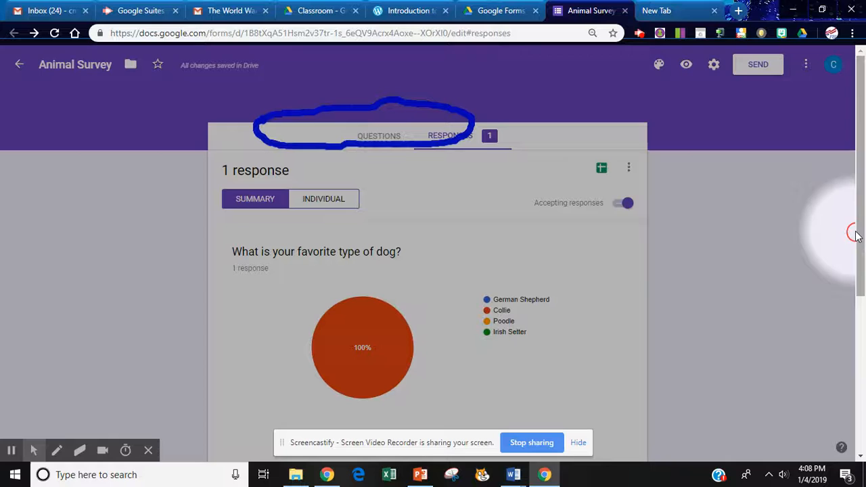
pyautogui.click(323, 197)
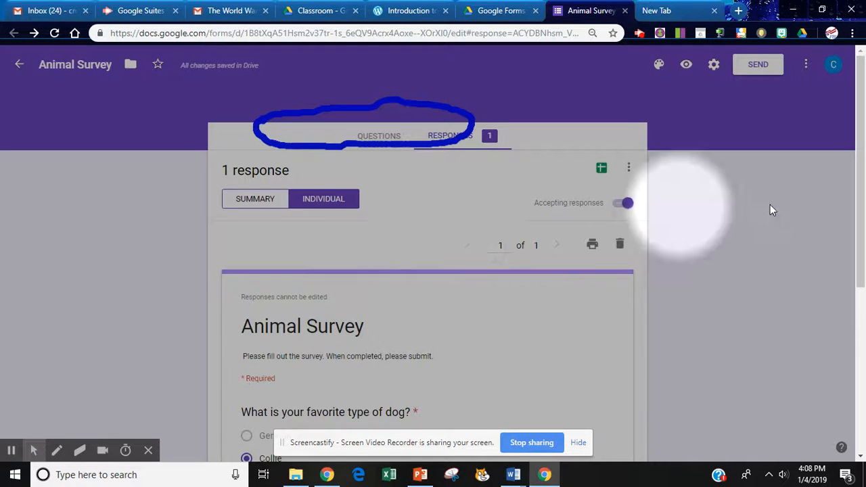
pyautogui.moveTo(861, 213)
pyautogui.mouseDown()
pyautogui.moveTo(864, 300)
pyautogui.moveTo(861, 208)
pyautogui.mouseUp()
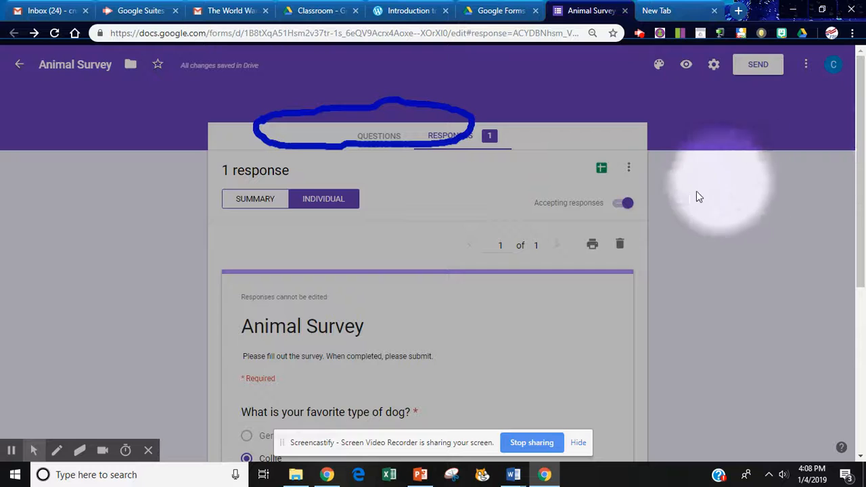
# Create a new response spreadsheet named Animal Survey (Responses) and widen column B to fit its question heading.
pyautogui.click(602, 170)
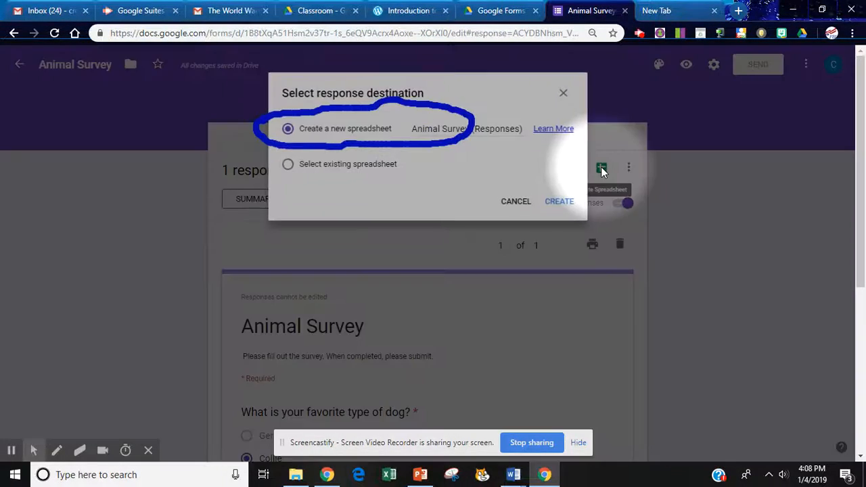
pyautogui.click(561, 203)
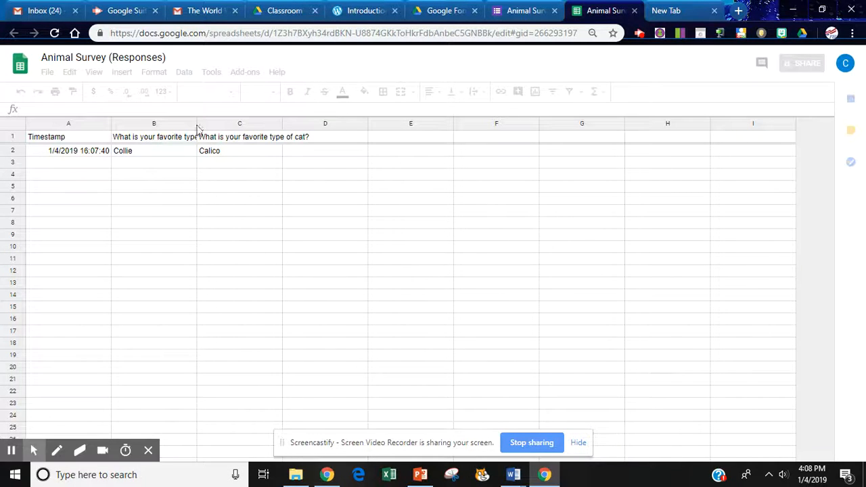
pyautogui.click(226, 186)
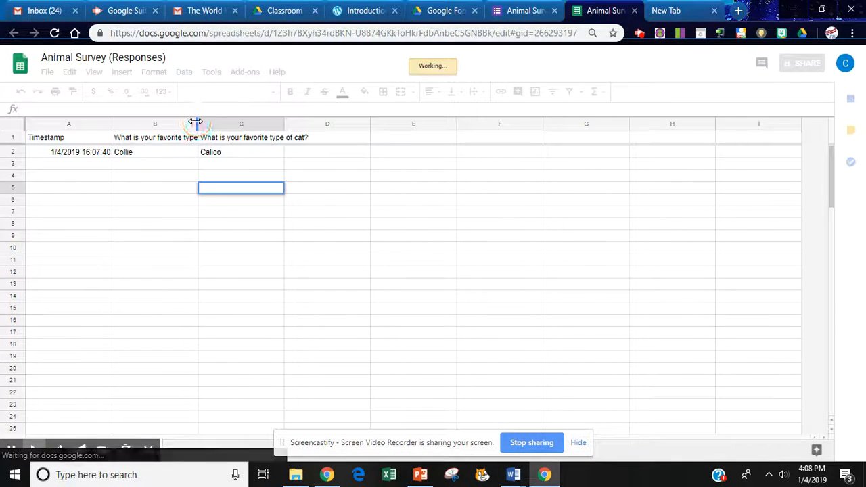
pyautogui.moveTo(197, 123); pyautogui.dragTo(214, 121)
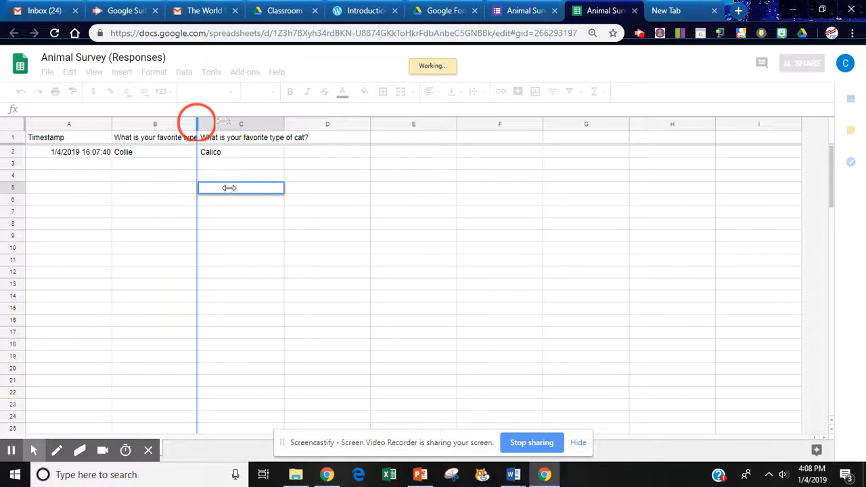
pyautogui.click(245, 230)
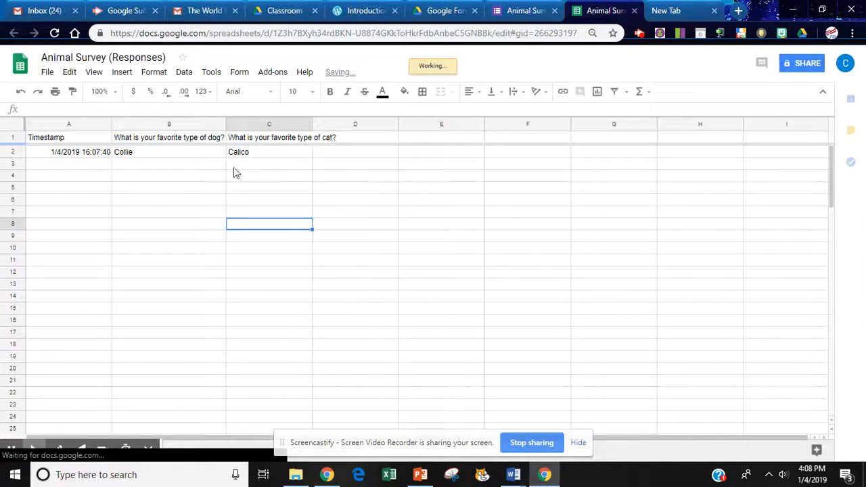
pyautogui.click(161, 153)
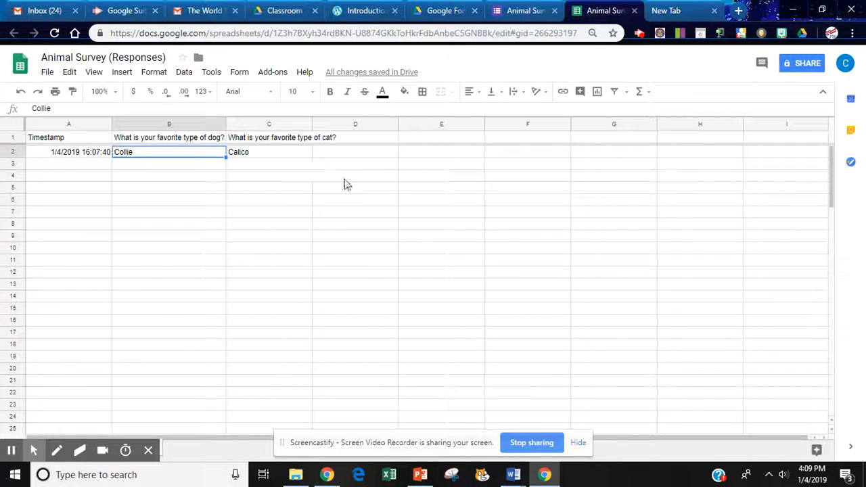
# Close the response spreadsheet and the form, and switch to the Google Forms folder in Google Drive.
pyautogui.click(635, 11)
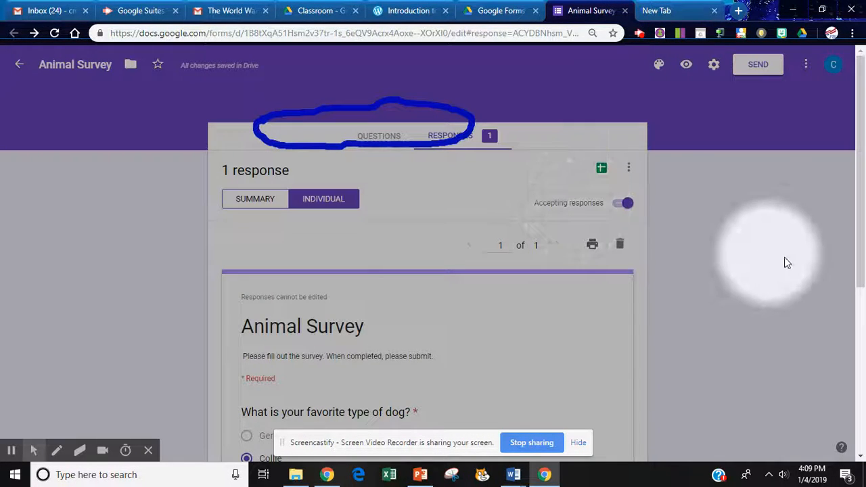
pyautogui.click(625, 11)
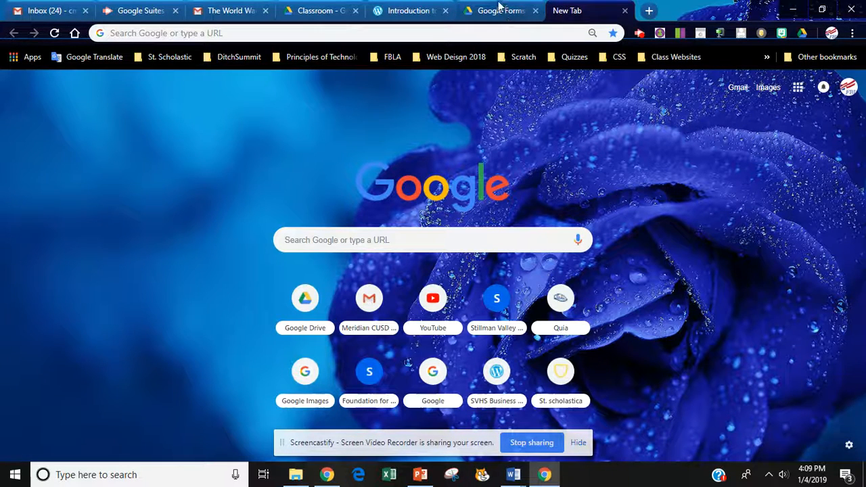
pyautogui.click(498, 12)
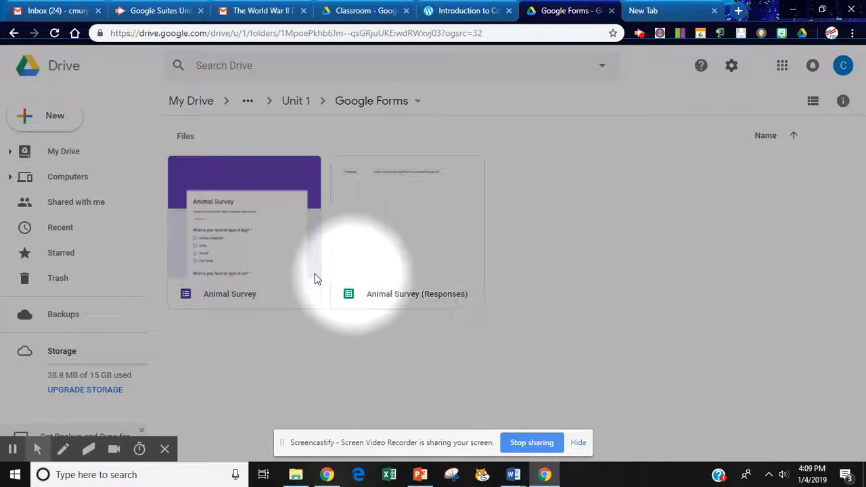
# Get a shareable link for the Animal Survey form with link sharing on, and select the link for copying.
pyautogui.click(241, 231)
pyautogui.rightClick(241, 231)
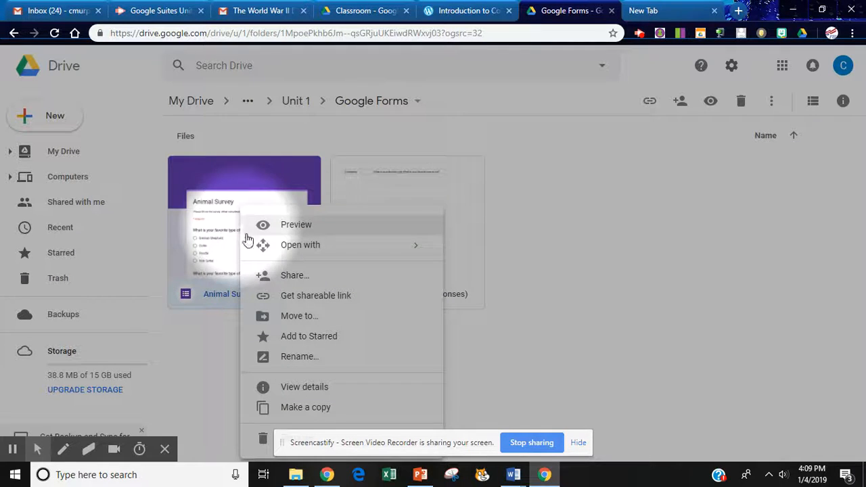
pyautogui.click(305, 297)
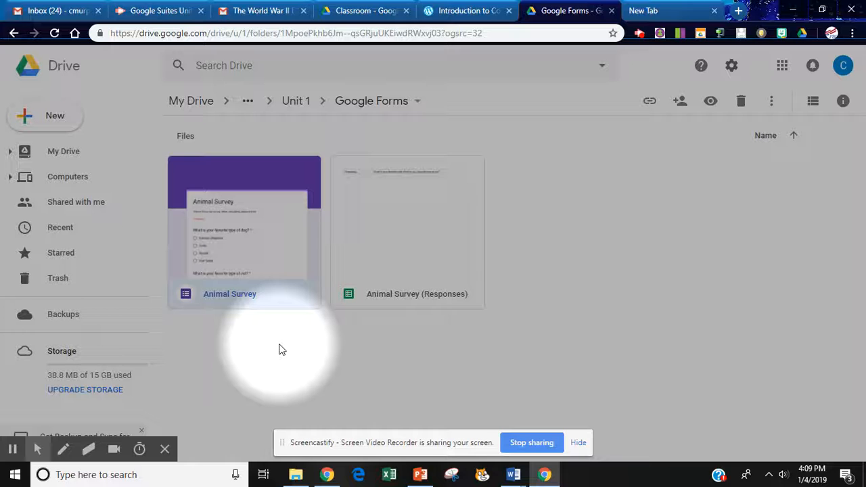
pyautogui.rightClick(259, 243)
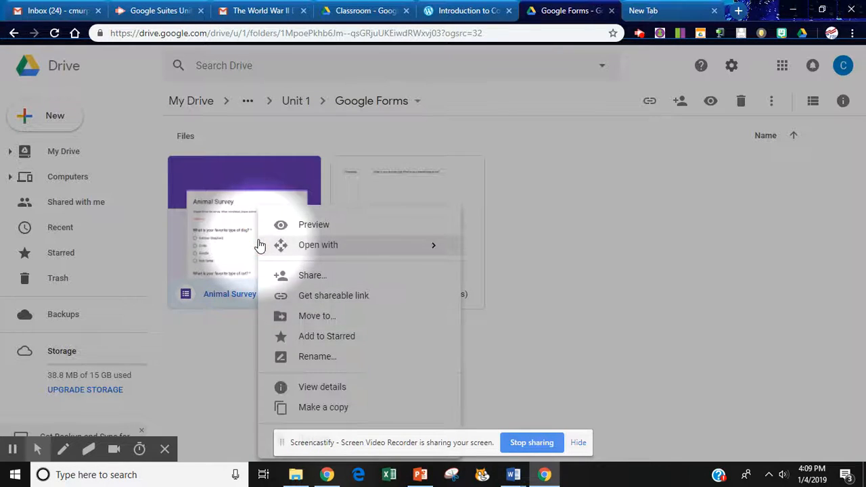
pyautogui.click(315, 300)
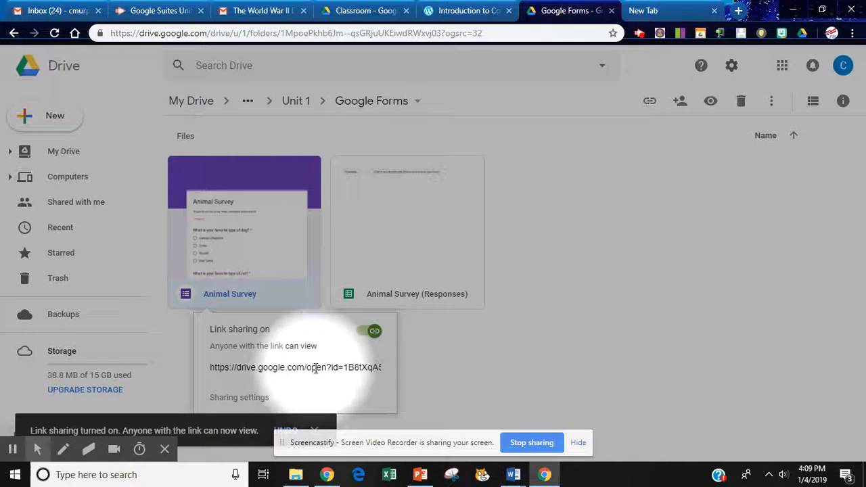
pyautogui.click(316, 369)
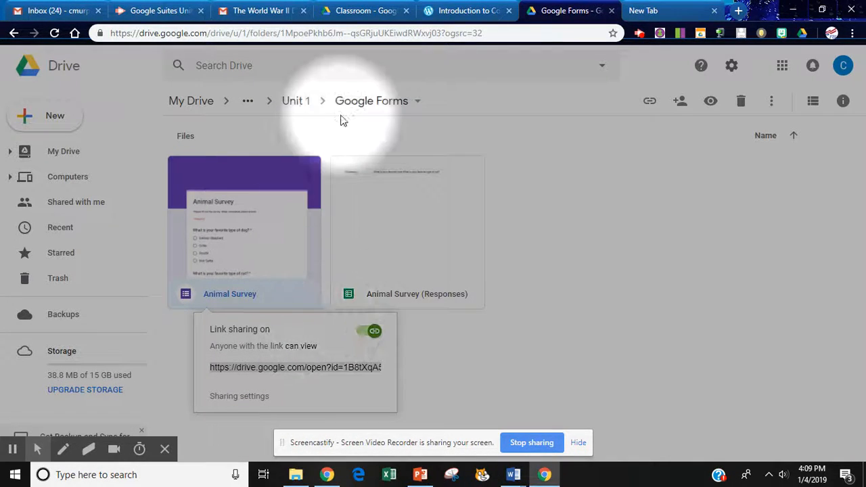
# Switch to the Introduction to Computers class website and open the Intro to Computers A1 document linked just above the Wednesday, January 8, 2019 heading.
pyautogui.click(471, 10)
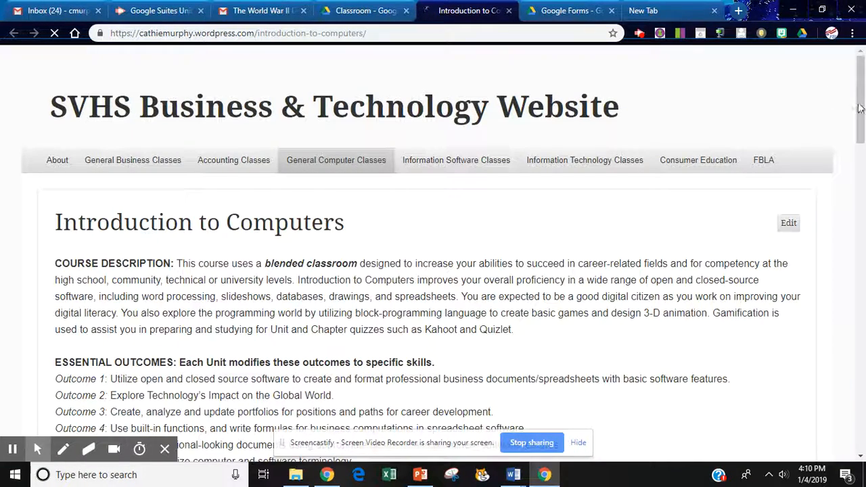
pyautogui.moveTo(861, 120); pyautogui.dragTo(865, 272)
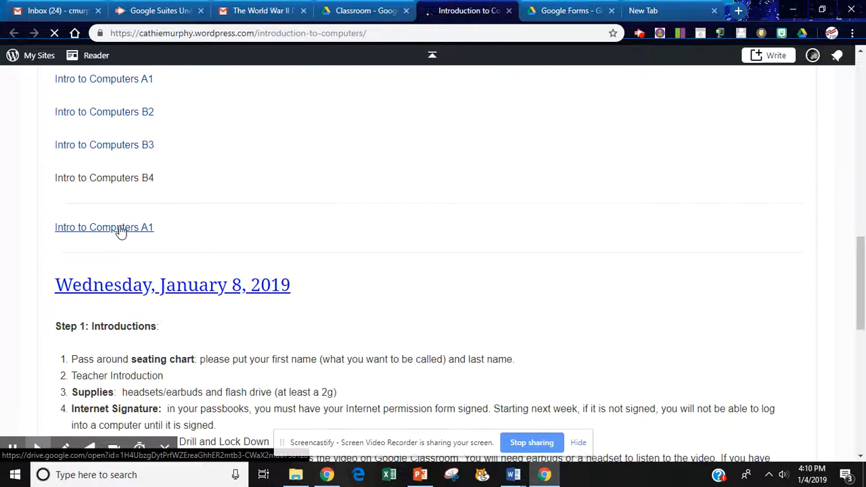
pyautogui.click(111, 230)
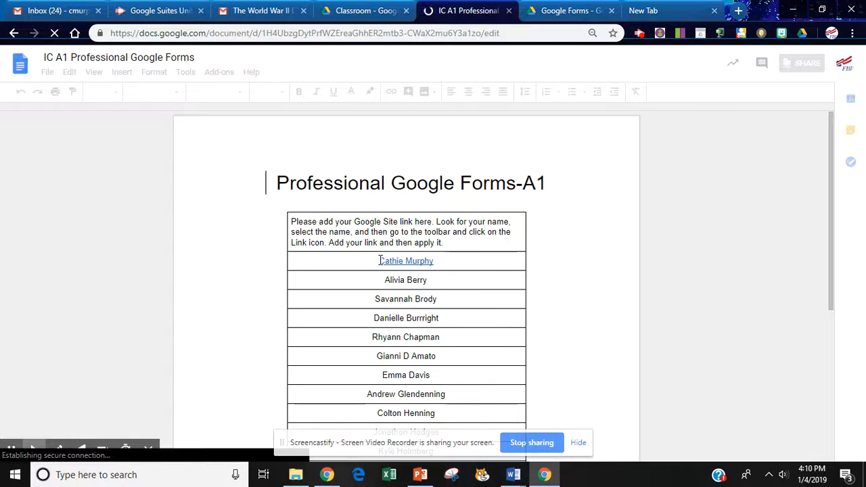
# Remove the existing hyperlink from the teacher's name in the first name row of the Professional Google Forms-A1 table.
pyautogui.moveTo(380, 260); pyautogui.dragTo(439, 261)
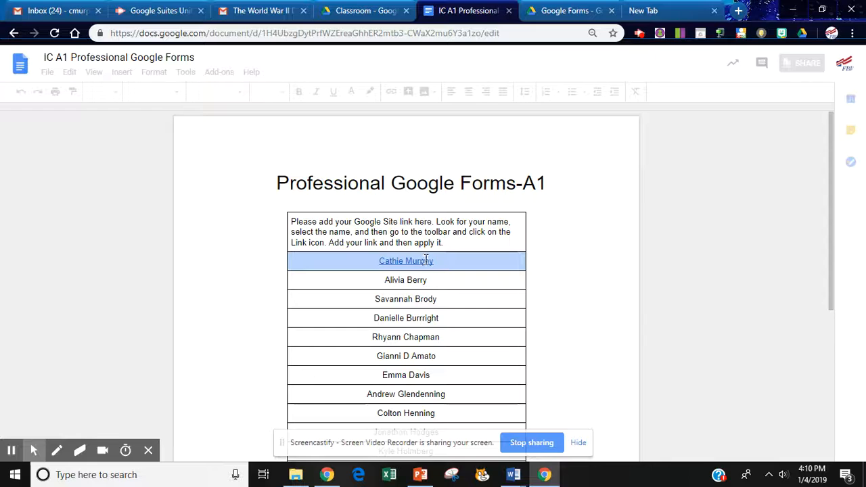
pyautogui.click(438, 264)
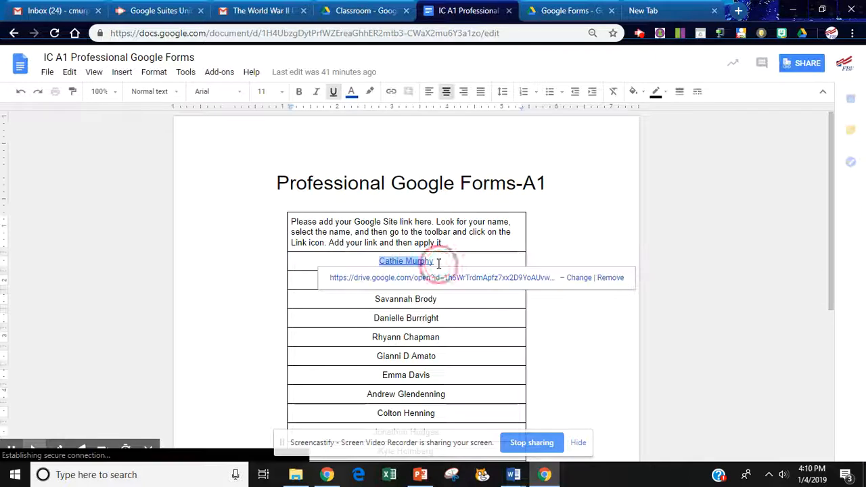
pyautogui.click(610, 278)
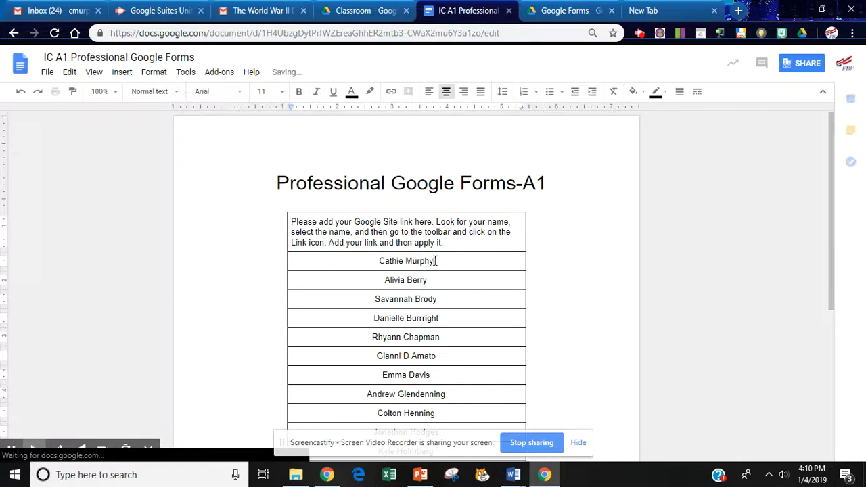
# Link the teacher's name in the table to the copied Animal Survey address and open the new link to test it.
pyautogui.moveTo(435, 261); pyautogui.dragTo(374, 262)
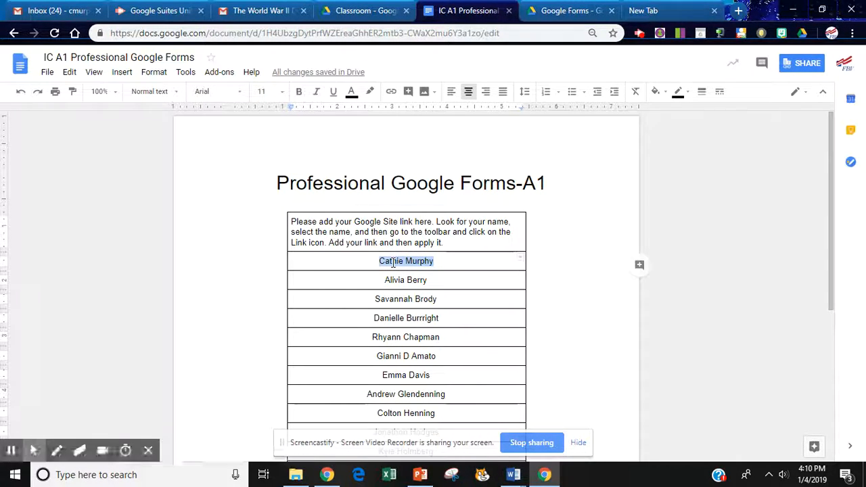
pyautogui.rightClick(392, 263)
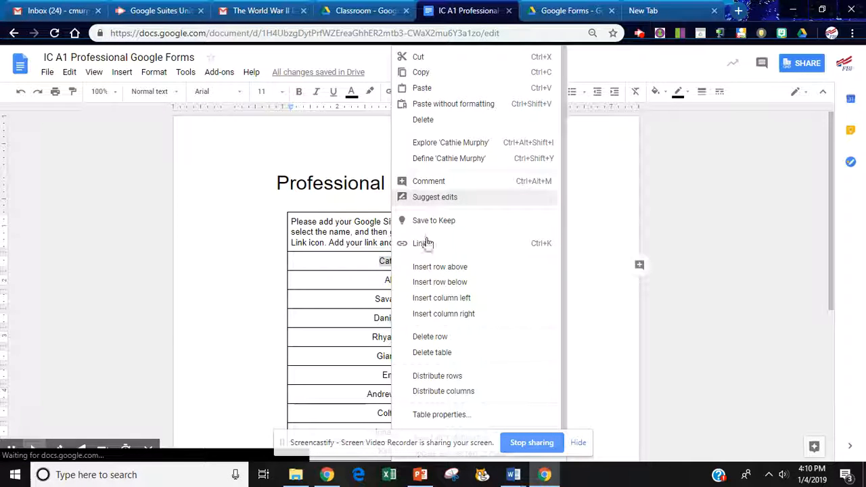
pyautogui.click(425, 243)
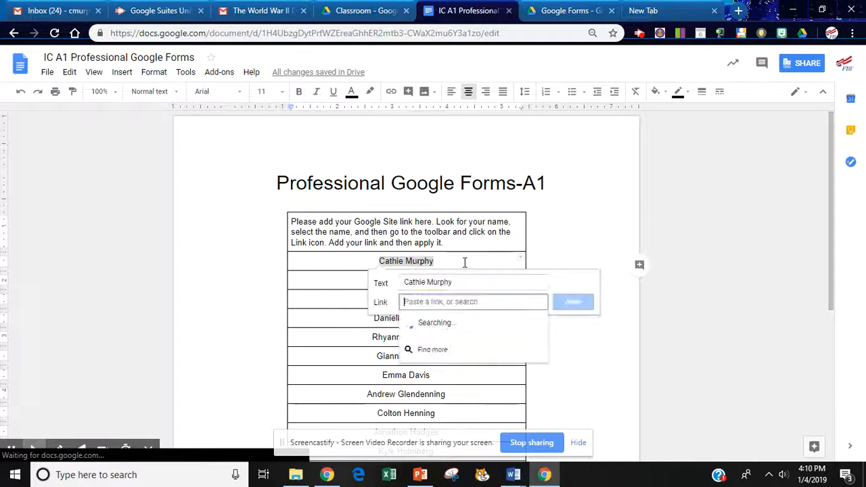
pyautogui.hotkey('ctrl', 'v')
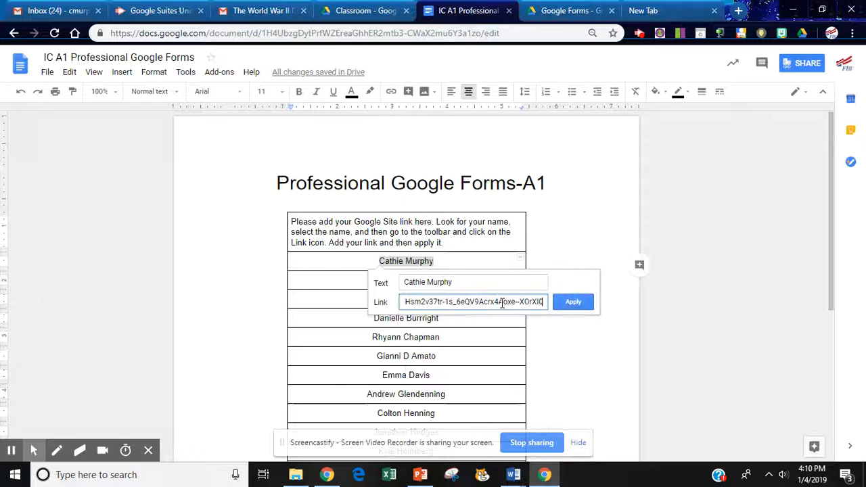
pyautogui.click(574, 304)
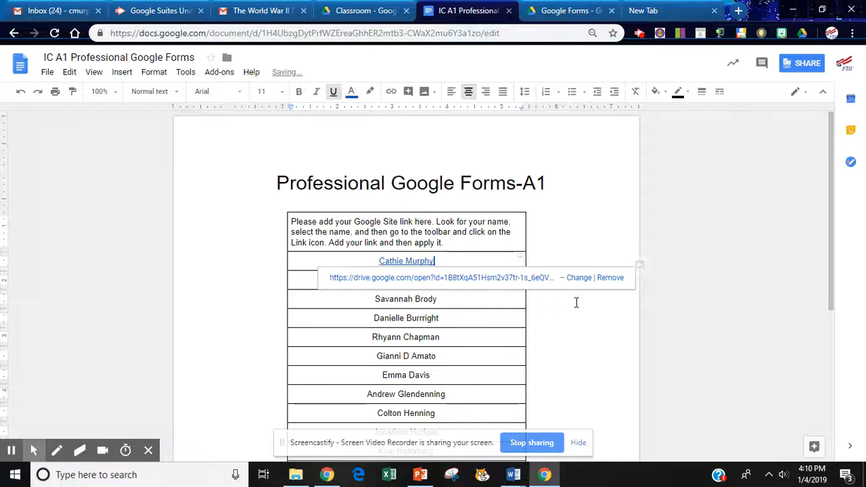
pyautogui.click(406, 278)
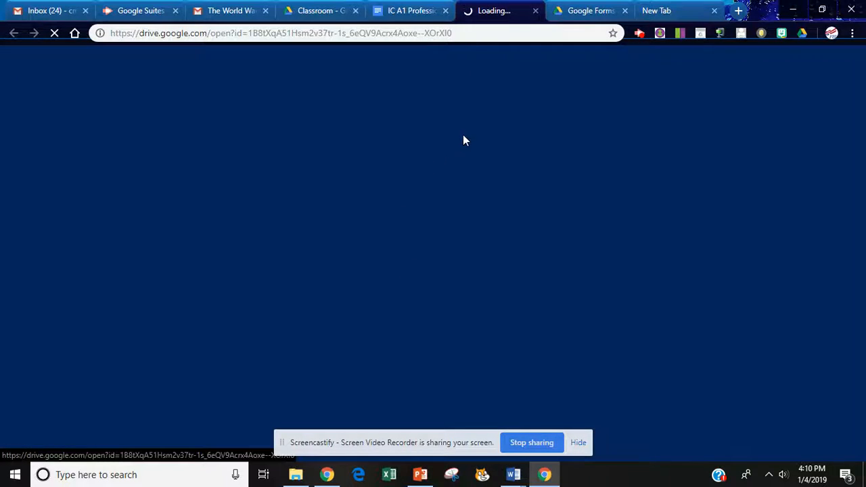